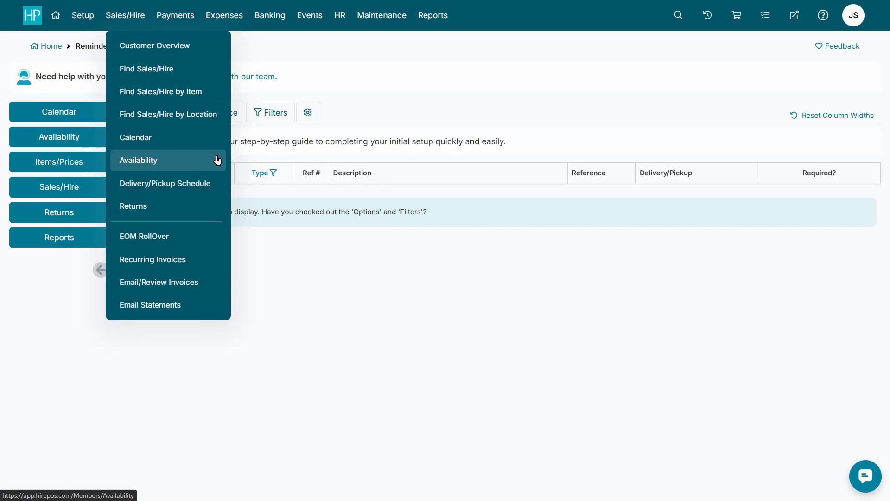
Check the Availability schedule and start a new invoice for Test Company from the customer overview.
left_click(217, 160)
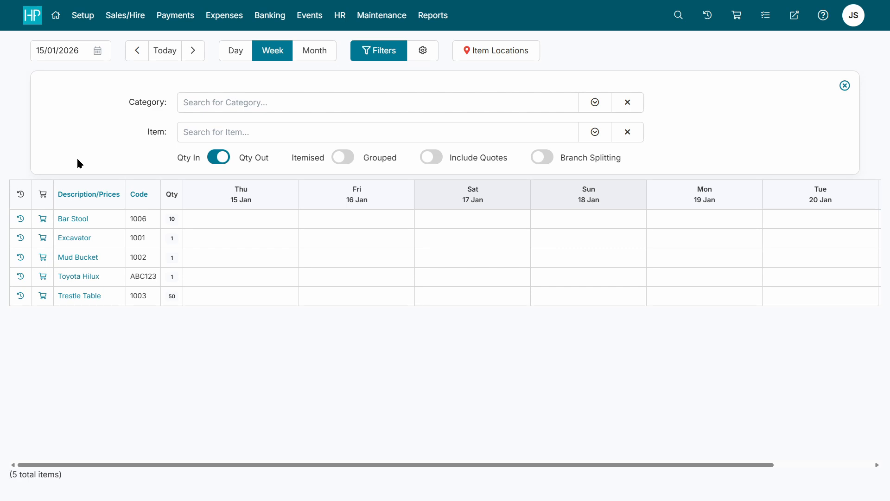
left_click(123, 19)
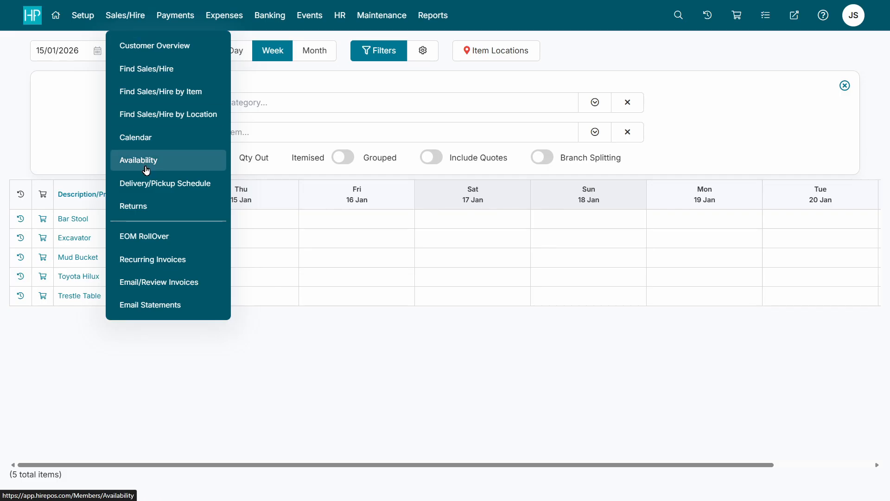
left_click(163, 49)
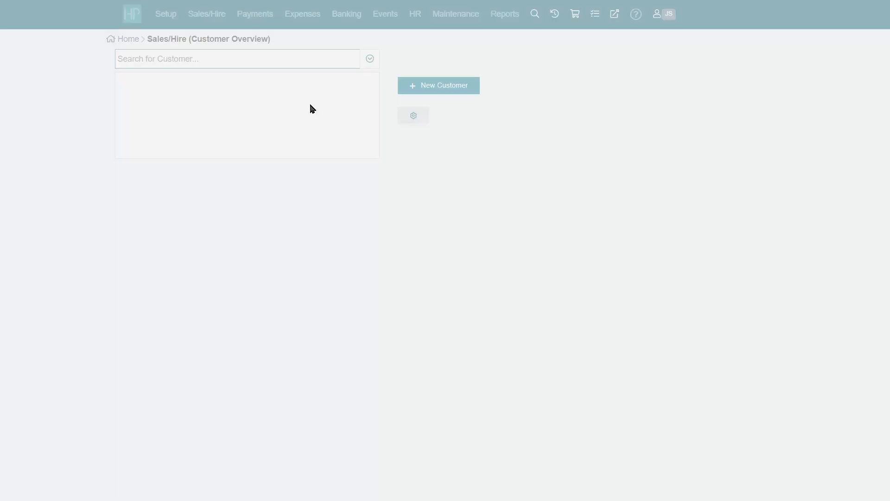
left_click(200, 120)
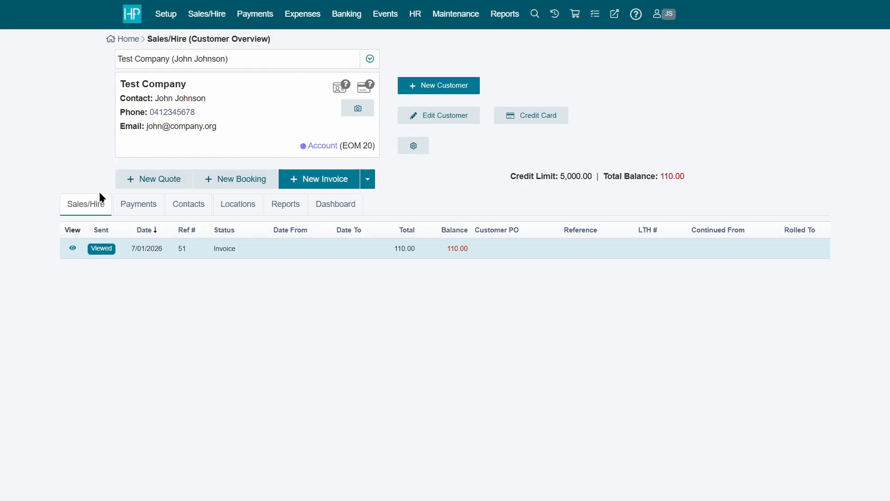
left_click(325, 185)
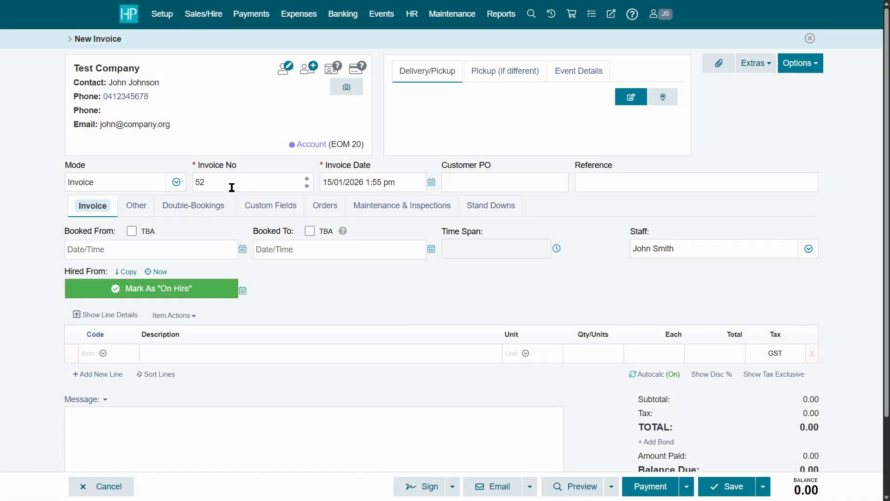
left_click(178, 185)
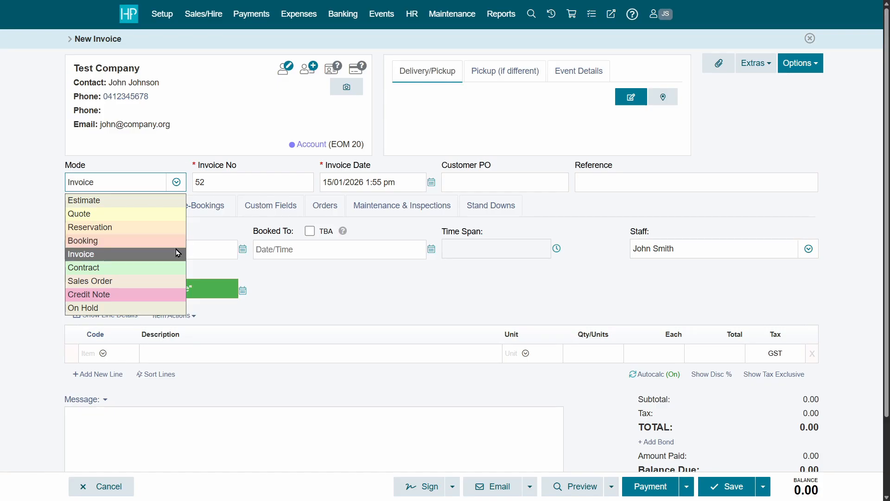
left_click(352, 292)
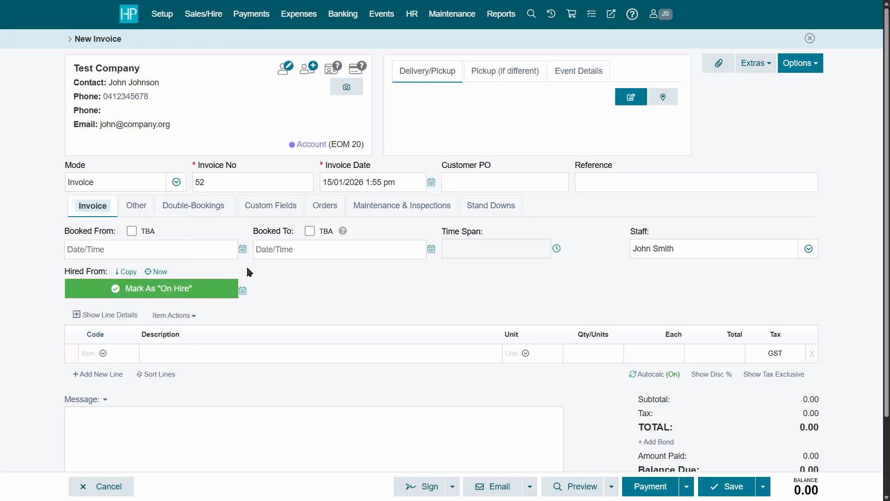
Set the invoice's Booked From date to 14/01/2026 1:56 pm and copy it to Hired From.
left_click(242, 249)
left_click(138, 362)
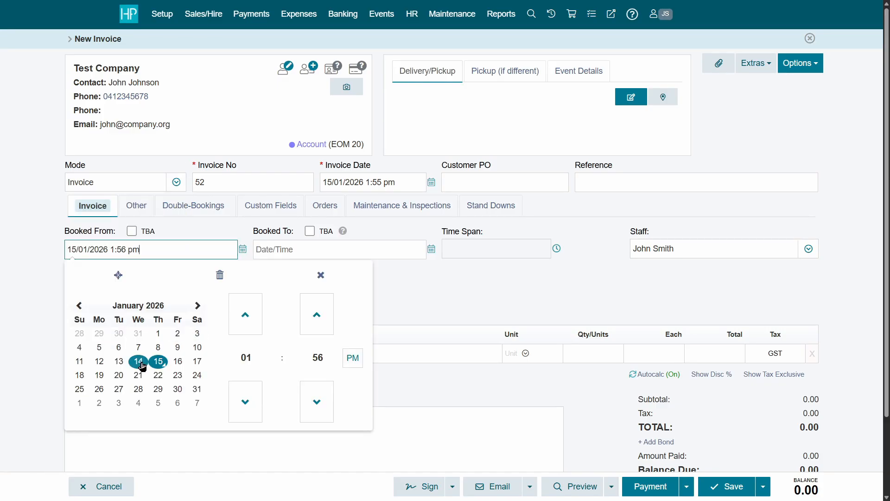
left_click(45, 264)
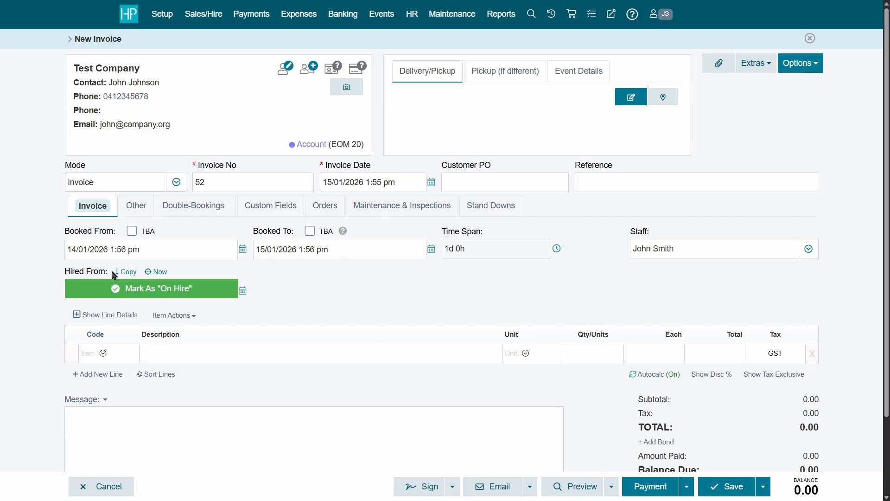
left_click(133, 272)
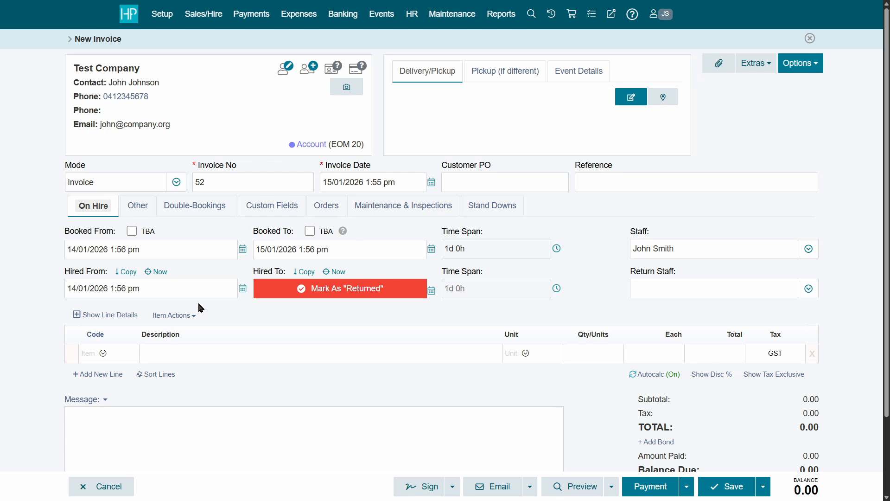
Set the invoice's Booked To date to 21/01/2026 1:56 pm.
left_click(432, 251)
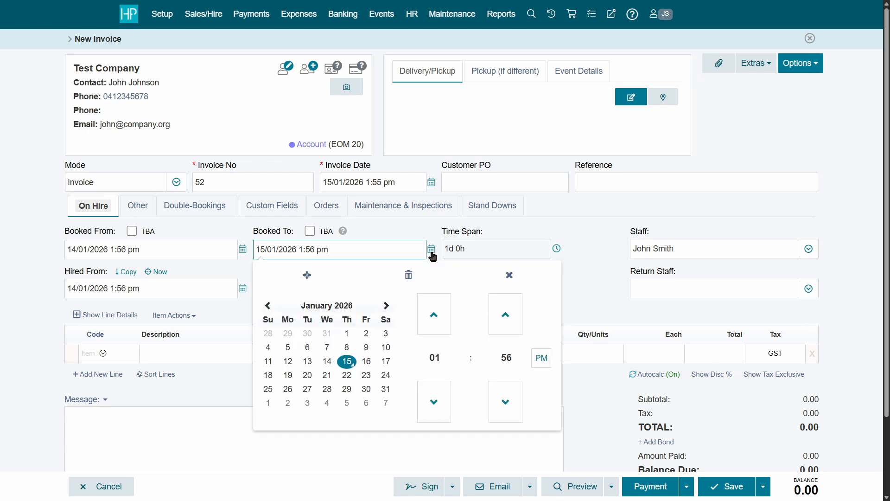
left_click(327, 375)
left_click(588, 223)
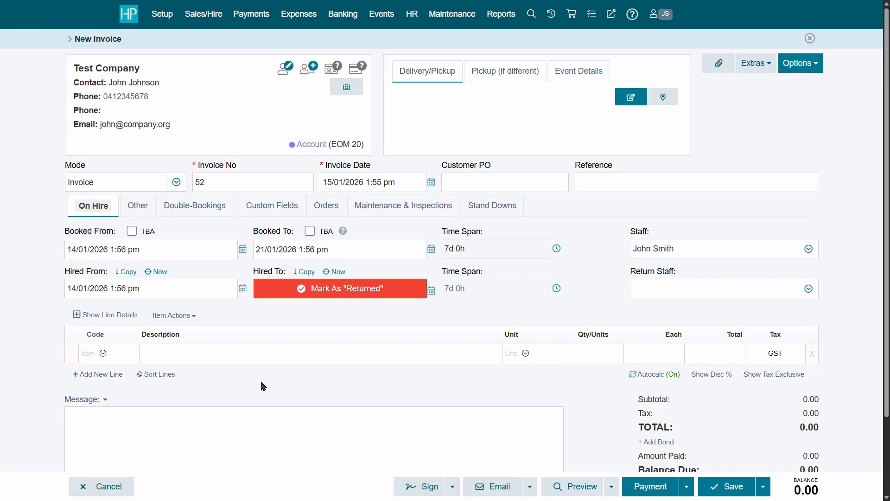
Add the Excavator with its Mud Bucket companion as hire items and save the invoice.
left_click(109, 356)
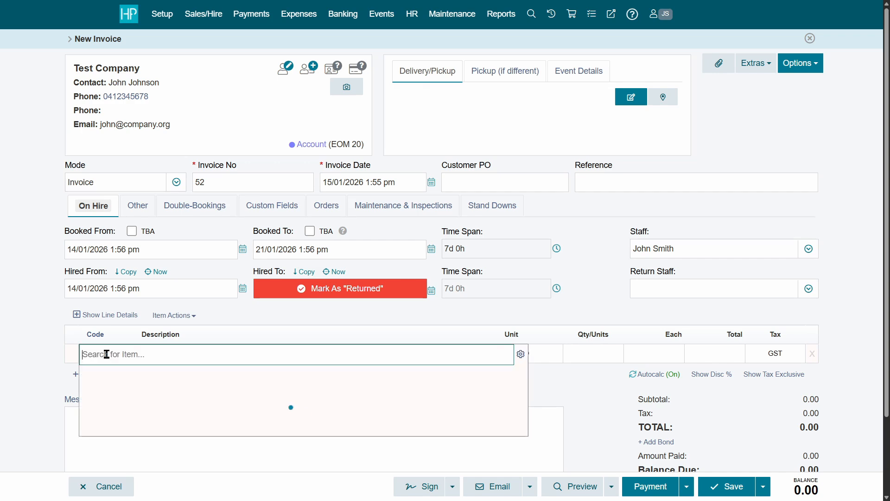
scroll(126, 395, "down", 1)
left_click(199, 382)
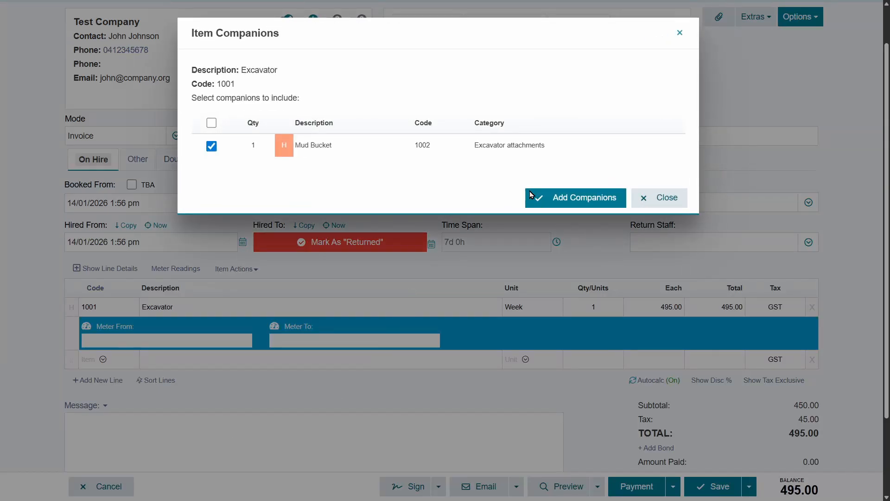
left_click(575, 197)
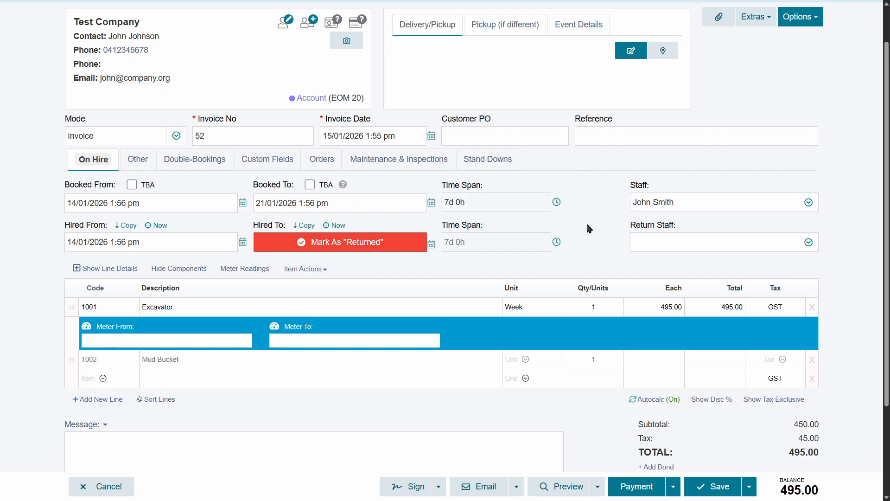
left_click(705, 486)
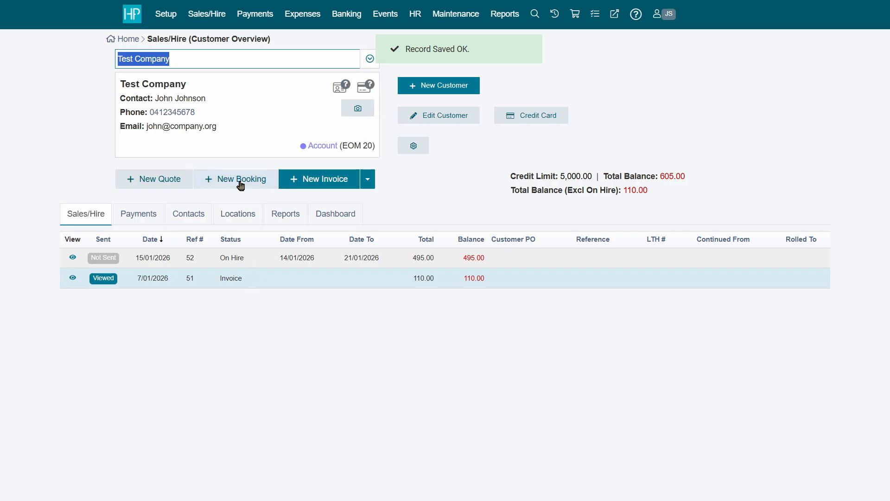
Select the customer The Other Co and start a new booking for it.
left_click(369, 59)
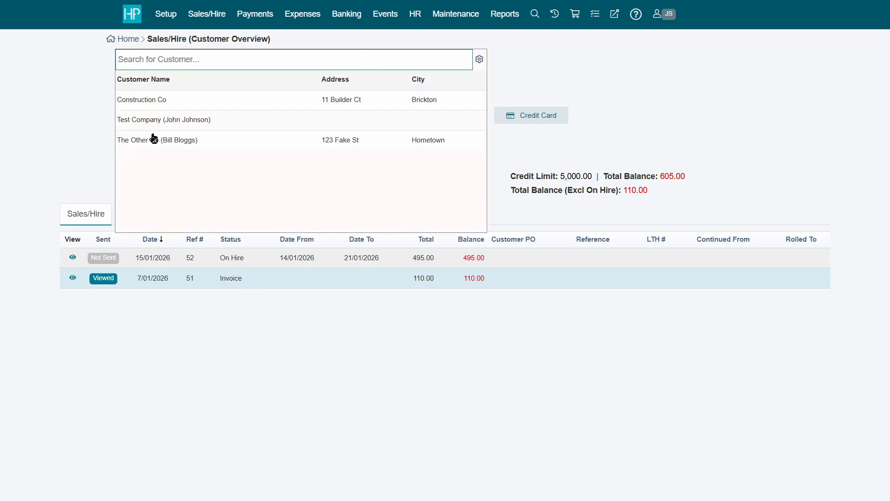
left_click(167, 146)
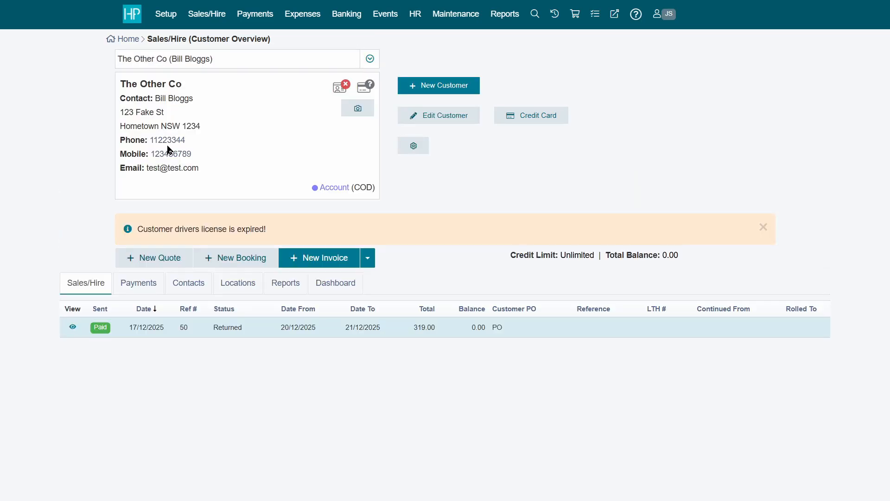
left_click(259, 261)
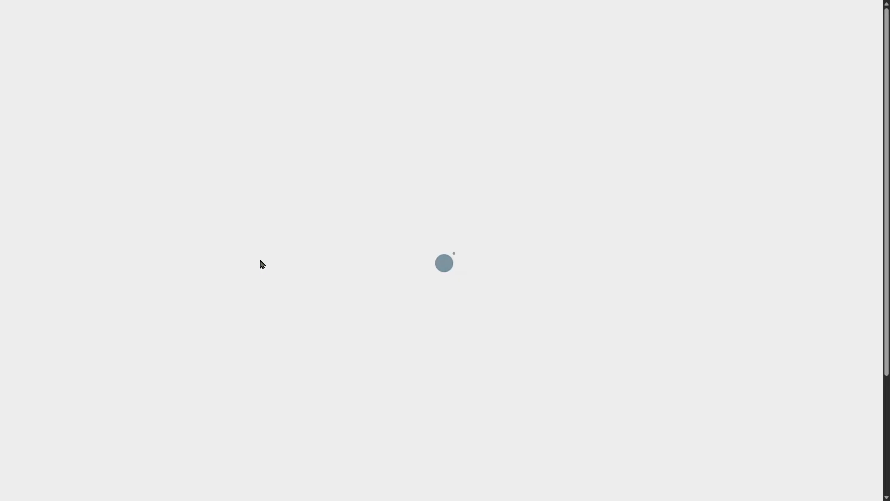
Add the Bar Stool and Trestle Table items to the booking.
scroll(238, 307, "down", 2)
left_click(111, 327)
left_click(156, 415)
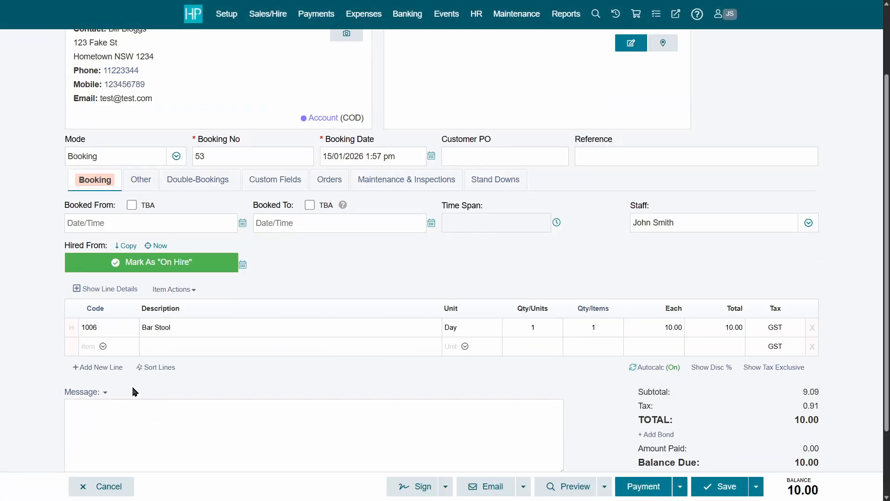
left_click(148, 453)
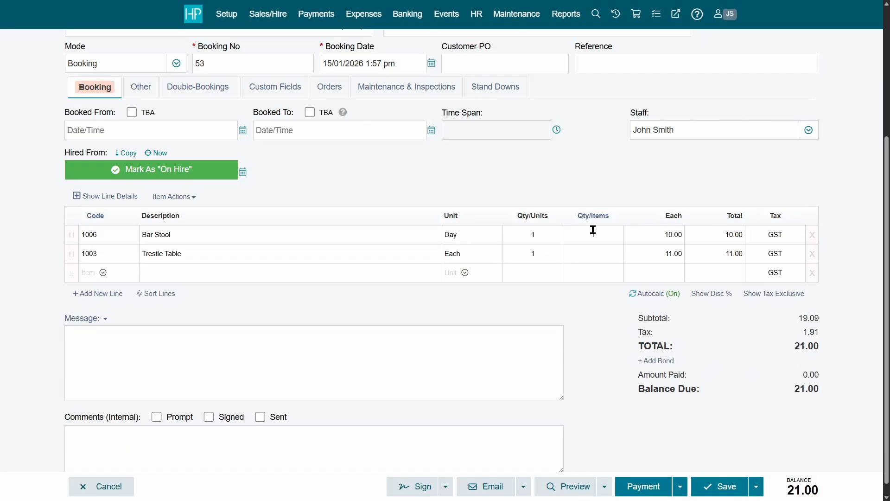
Change the Bar Stool's unit to Each and set the quantities to 6 bar stools and 2 trestle tables.
left_click(497, 238)
left_click(495, 302)
type("6")
key("Return")
type("2")
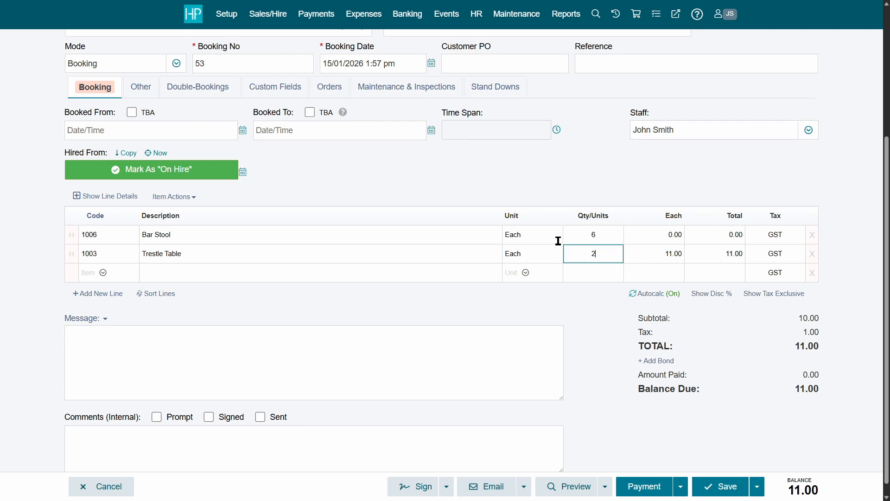
Set the booking period from 23/01/2026 1:57 pm to 24/01/2026 1:57 pm and save the booking.
left_click(243, 131)
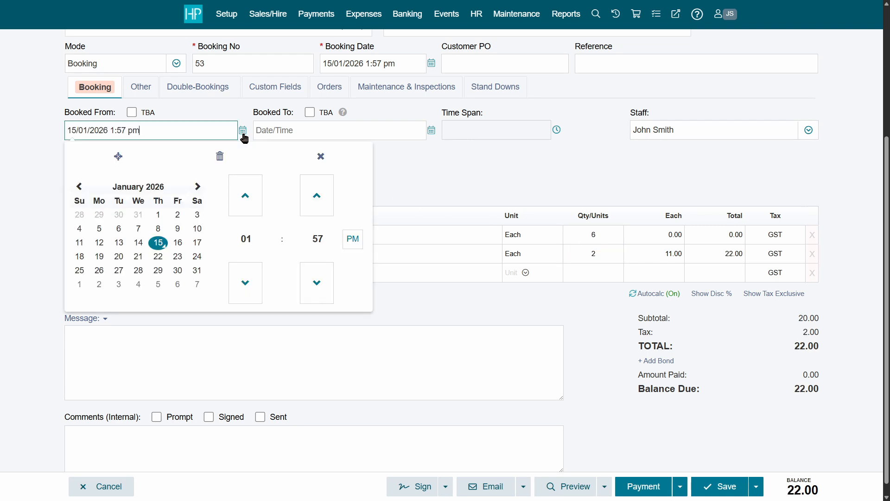
left_click(176, 256)
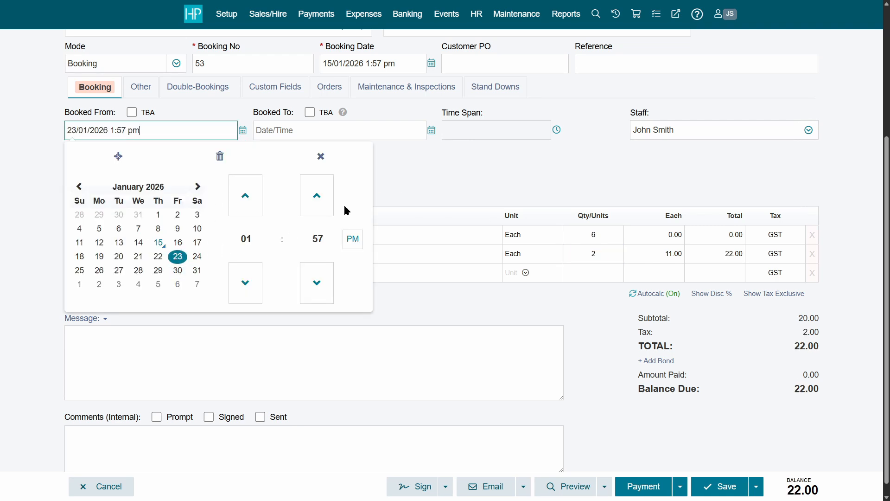
left_click(431, 131)
left_click(386, 256)
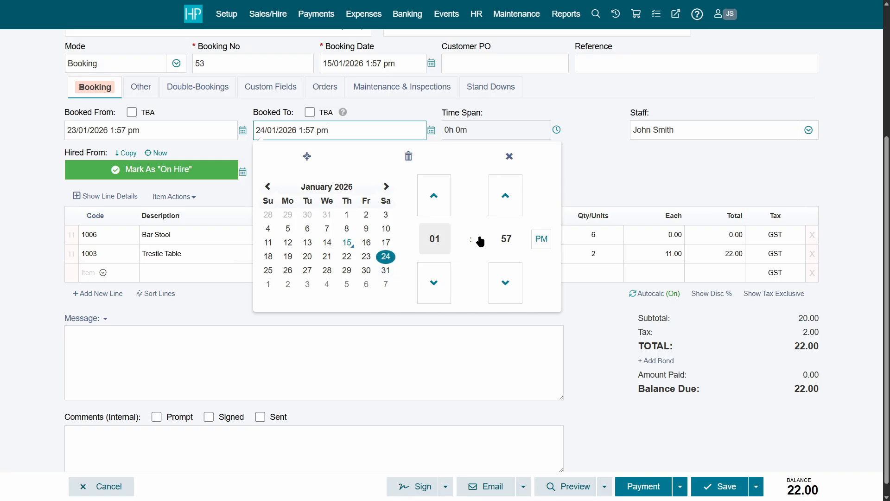
left_click(674, 165)
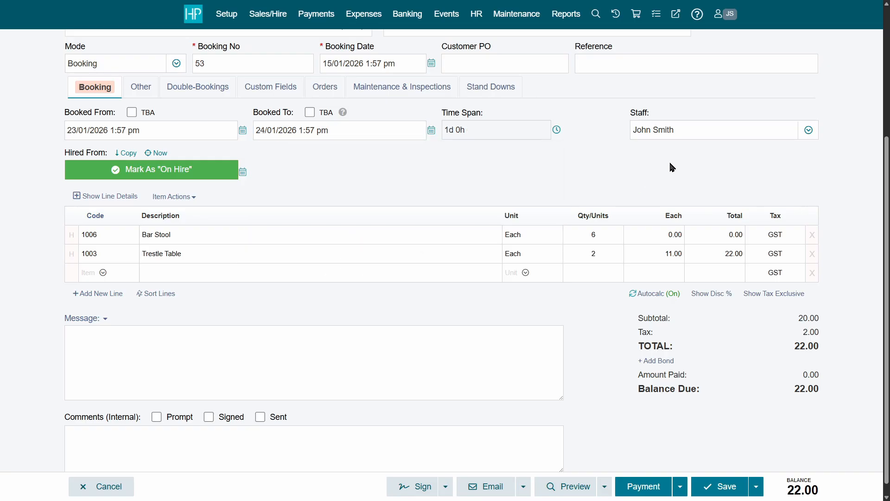
left_click(726, 488)
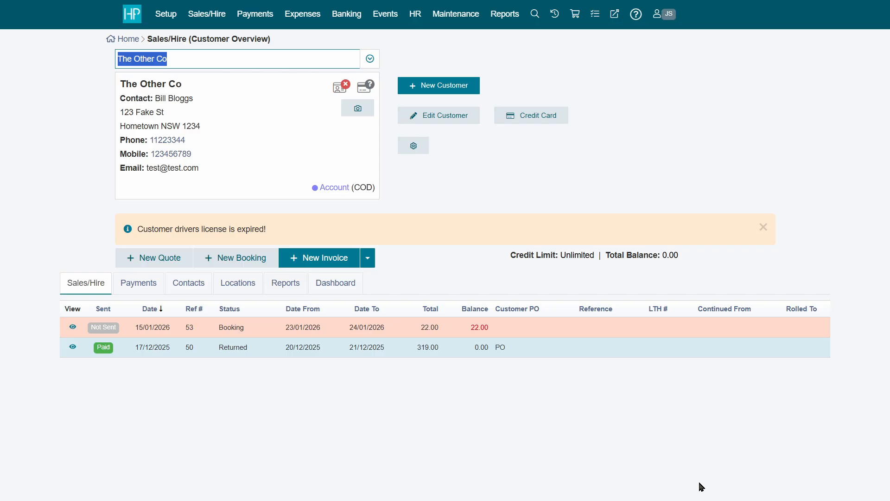
Open the Availability schedule, show it by month, and check the category filter without applying one.
left_click(207, 14)
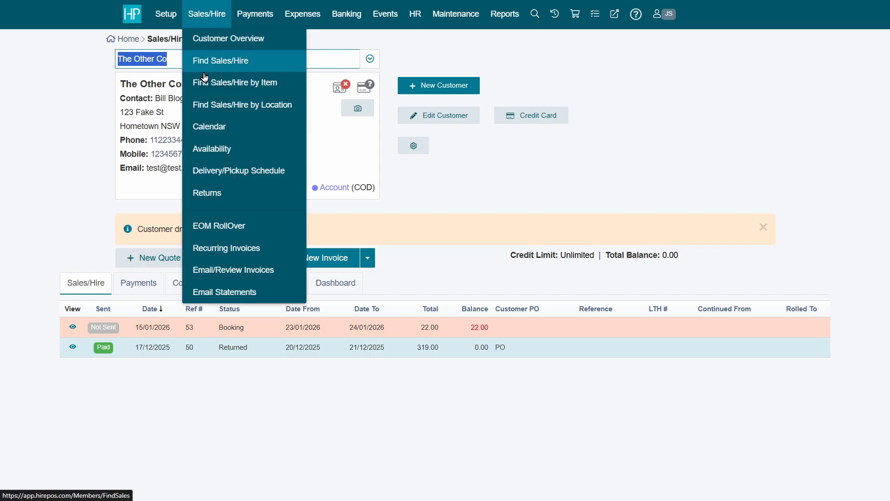
left_click(226, 155)
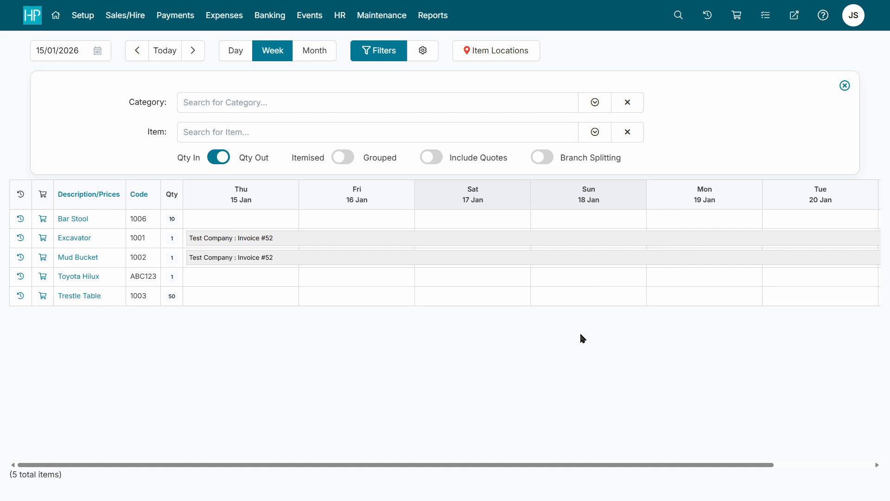
left_click(325, 58)
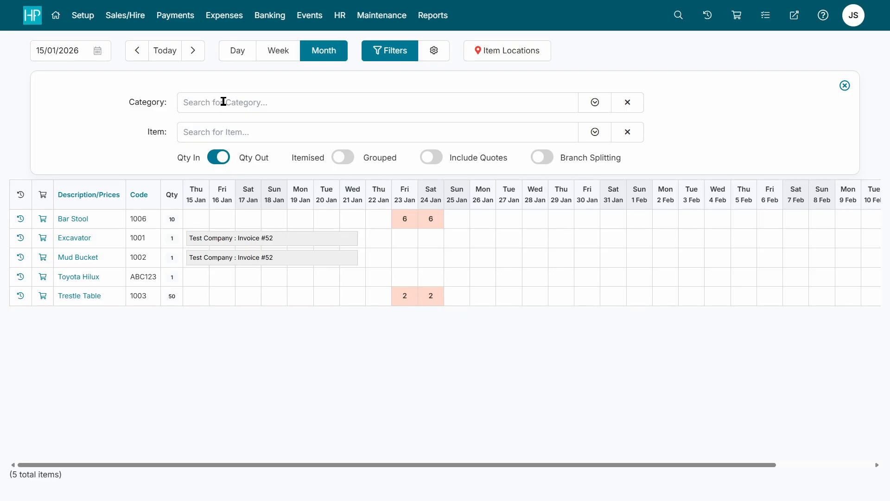
left_click(588, 109)
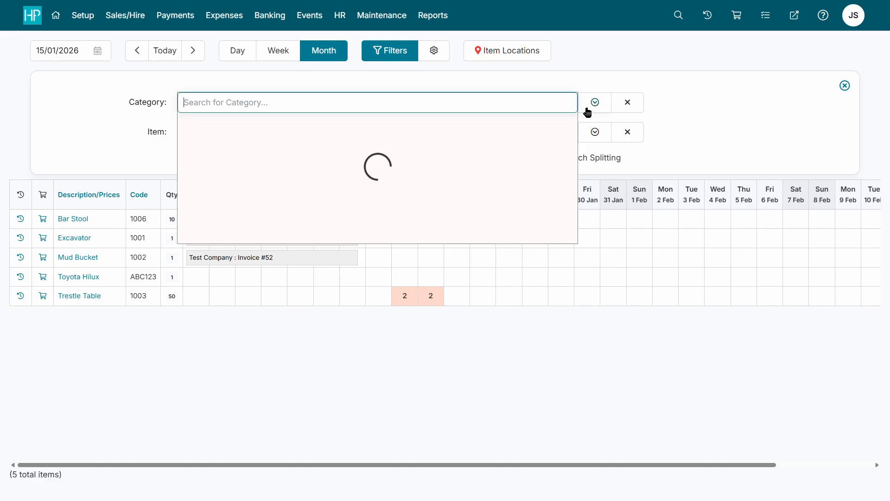
left_click(721, 130)
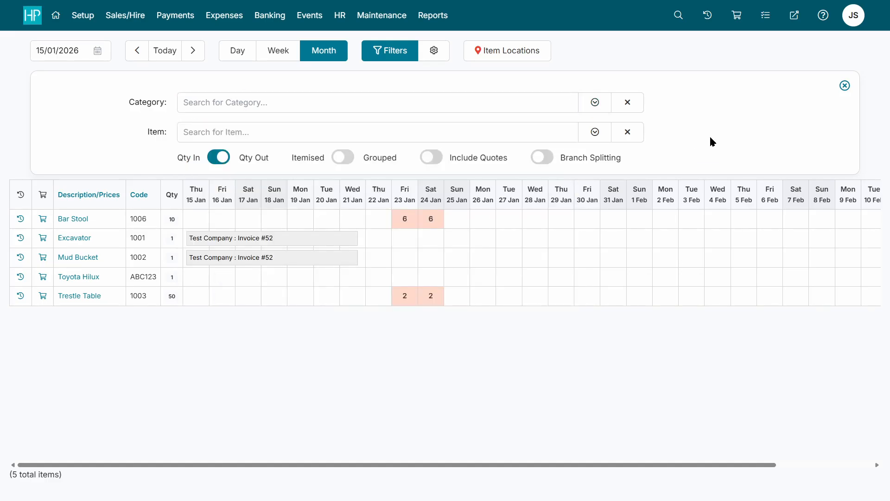
Compare the Qty Out and Qty In displays of the availability schedule, leaving it on Qty In.
left_click(225, 161)
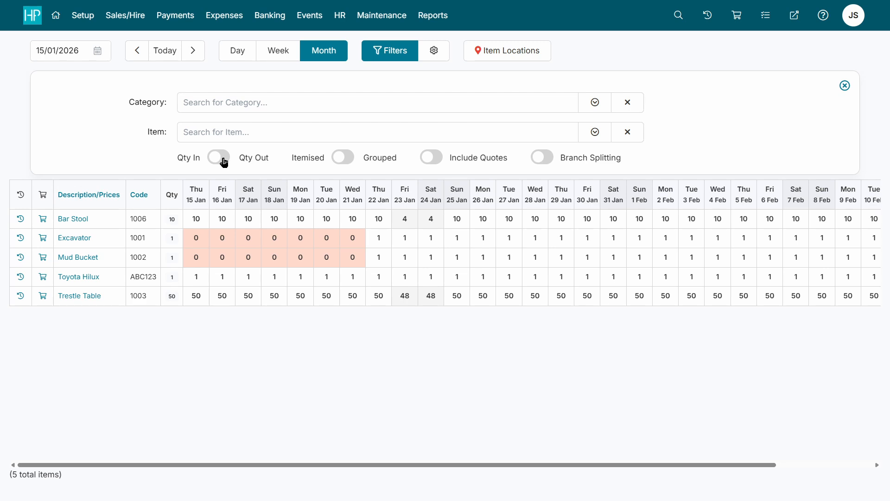
left_click(225, 162)
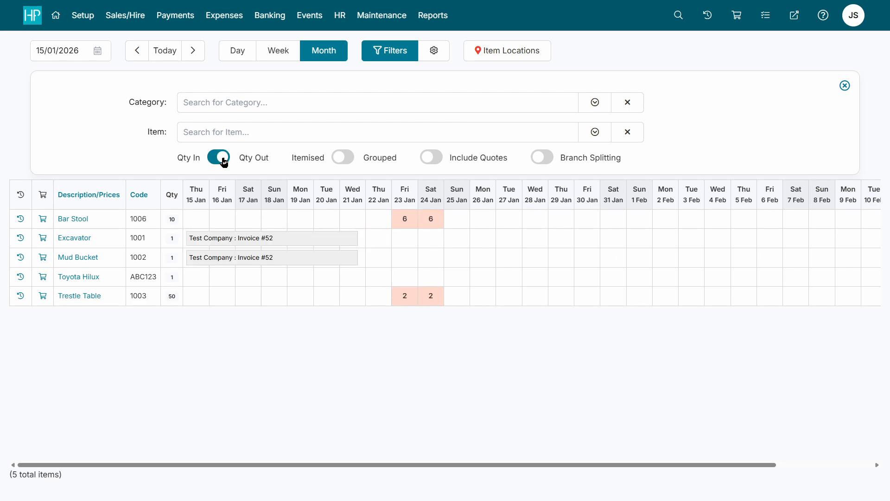
left_click(225, 162)
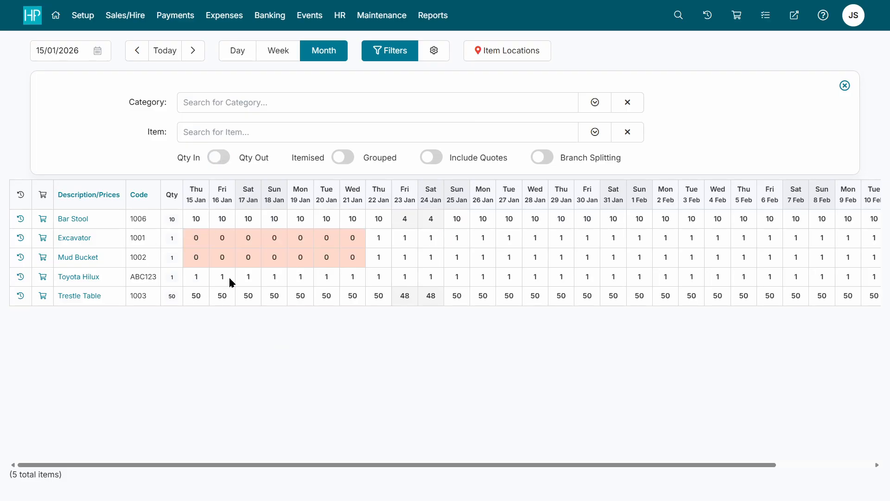
Switch the availability schedule to Qty Out and start a new booking for Construction Co from the Customer Overview.
left_click(220, 163)
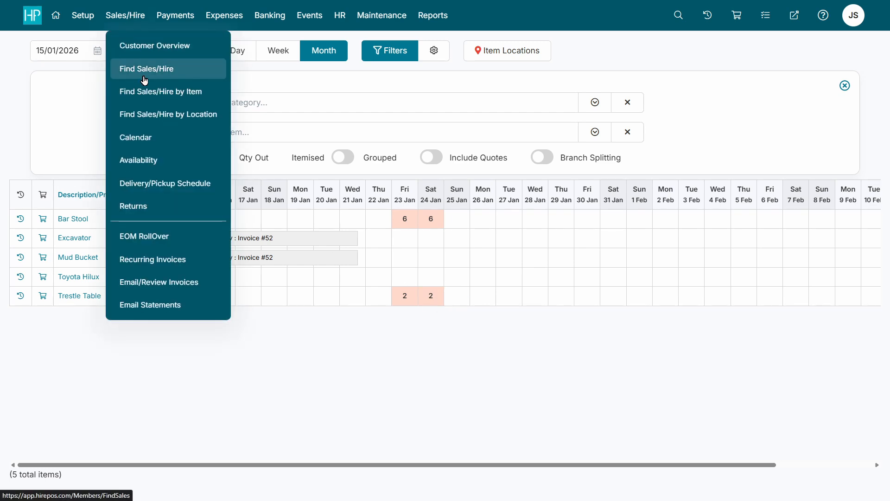
left_click(145, 45)
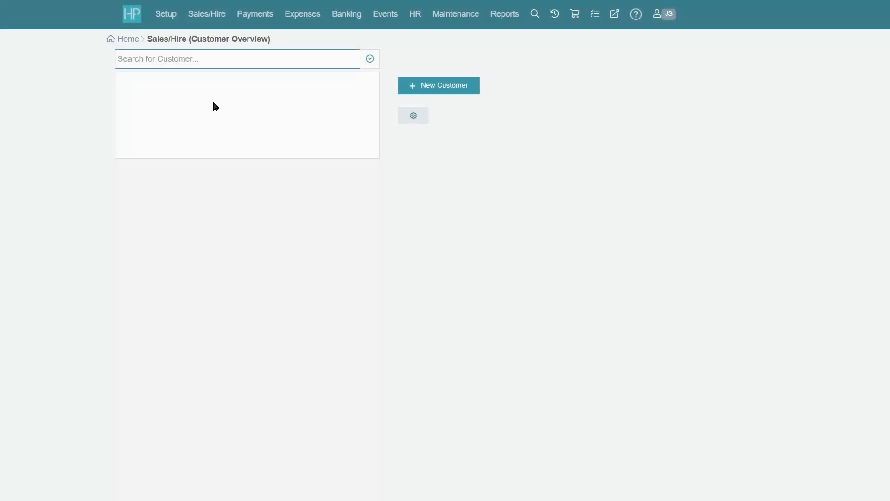
left_click(219, 99)
left_click(236, 179)
Set the booking period from 23/01/2026 1:58 pm to 24/01/2026 1:58 pm.
left_click(242, 249)
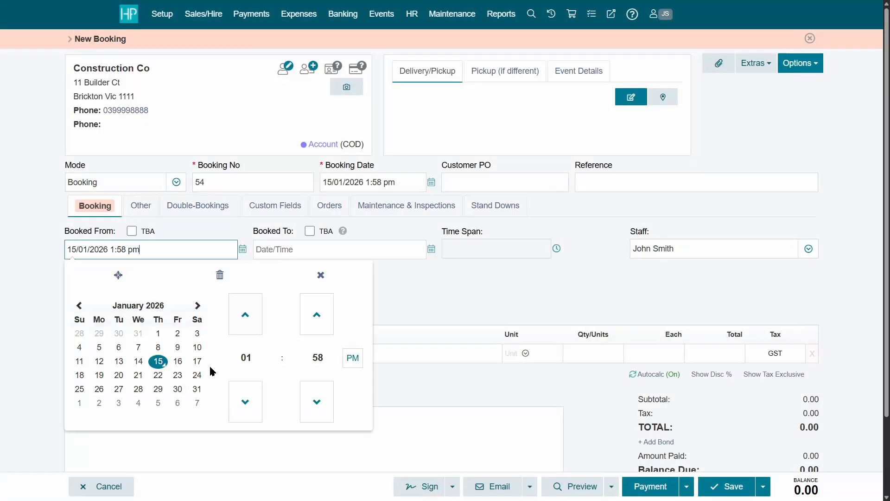
left_click(178, 375)
left_click(431, 249)
left_click(386, 376)
Add Bar Stool and Trestle Table as item lines on the Construction Co booking.
left_click(105, 353)
left_click(139, 442)
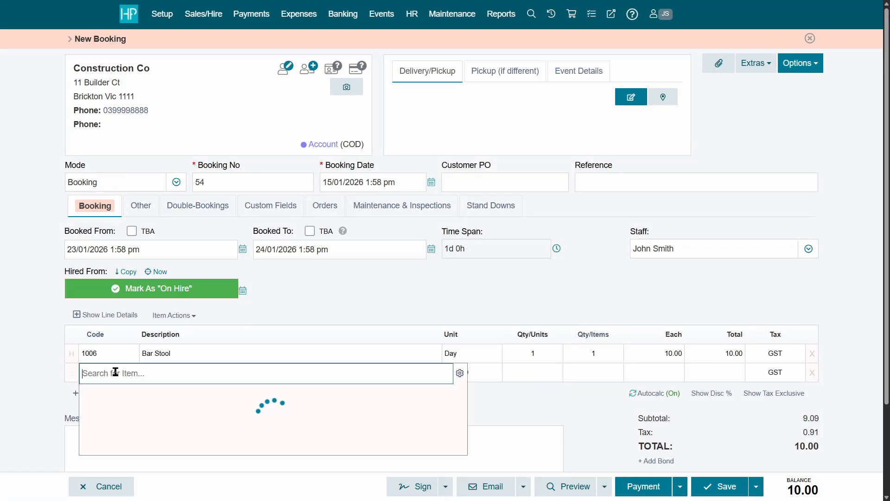
scroll(139, 417, "down", 3)
left_click(139, 457)
Set both item quantities to 2 and the Bar Stool's unit to Each, and save the booking.
left_click(547, 241)
left_click(586, 242)
type("2")
left_click(484, 245)
left_click(494, 307)
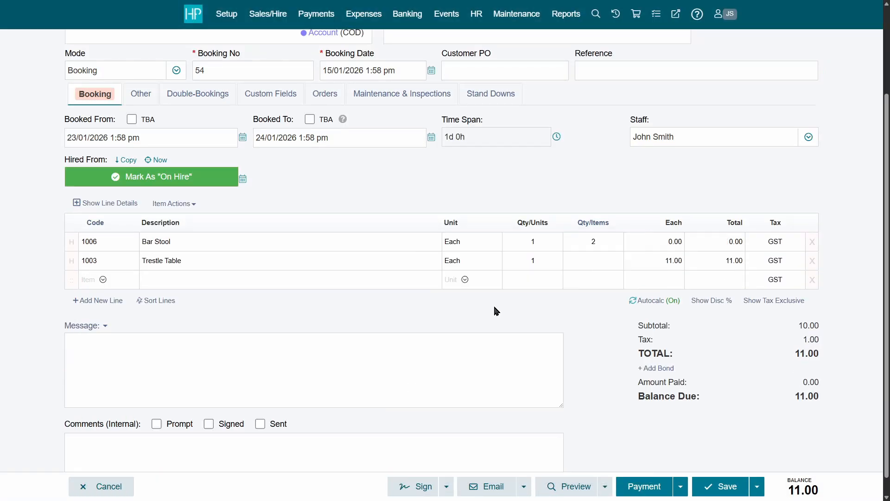
left_click(721, 486)
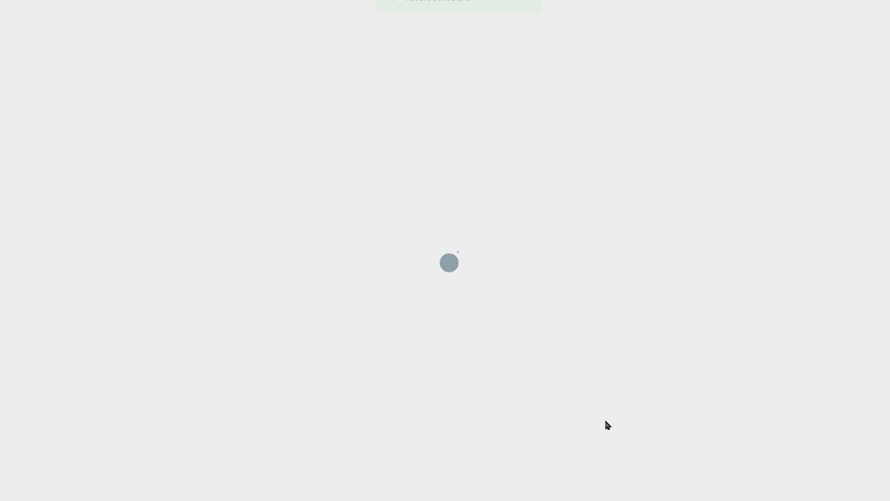
In the Availability schedule, compare the Qty In and Qty Out displays and examine the Bar Stool's booking breakdown for 23 January.
left_click(207, 14)
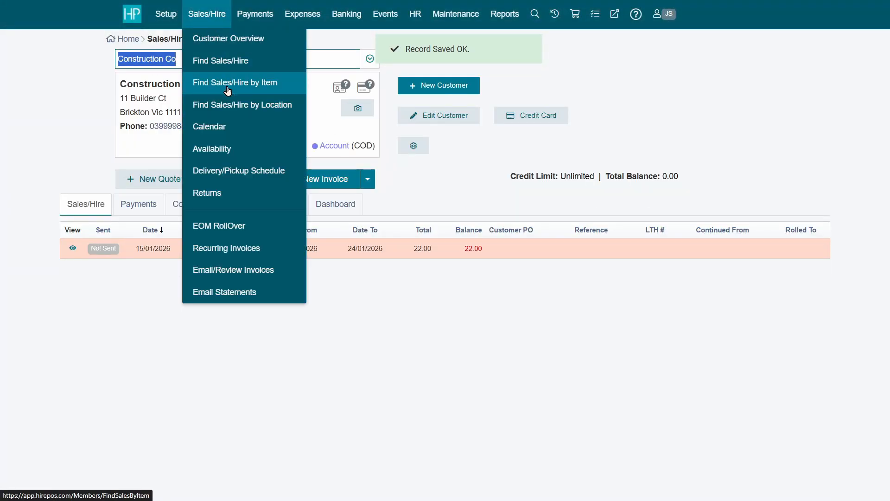
left_click(238, 150)
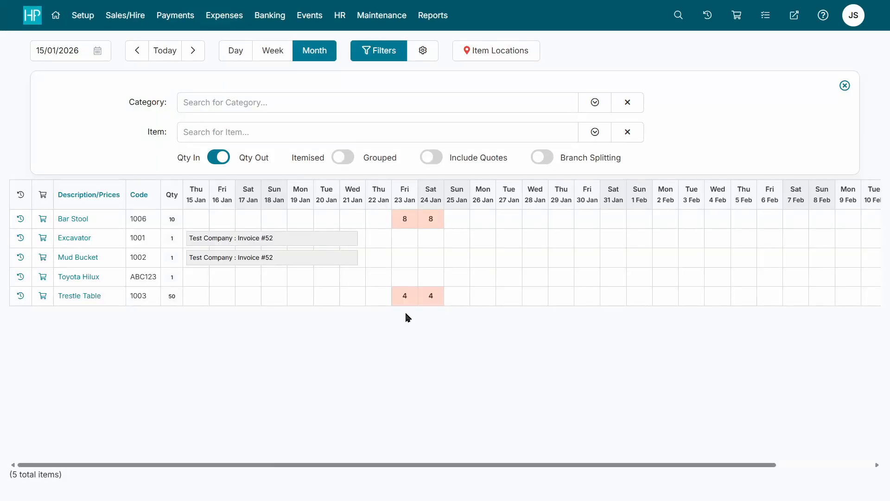
left_click(222, 162)
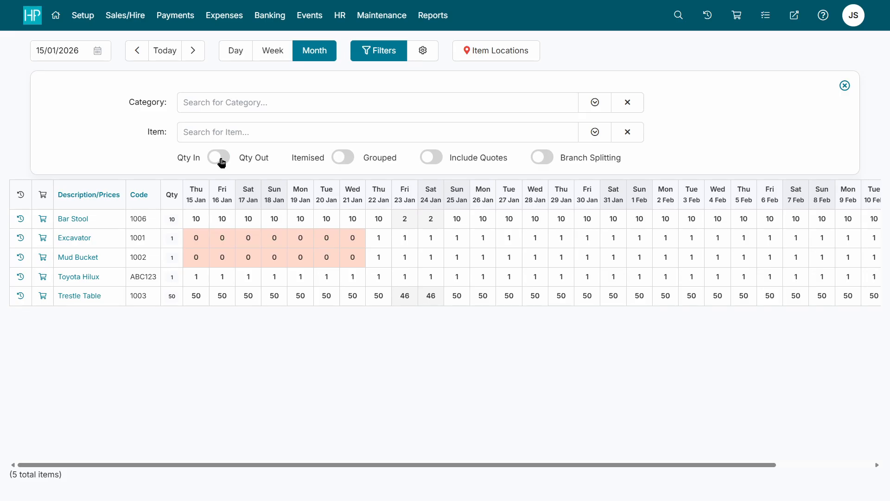
left_click(222, 162)
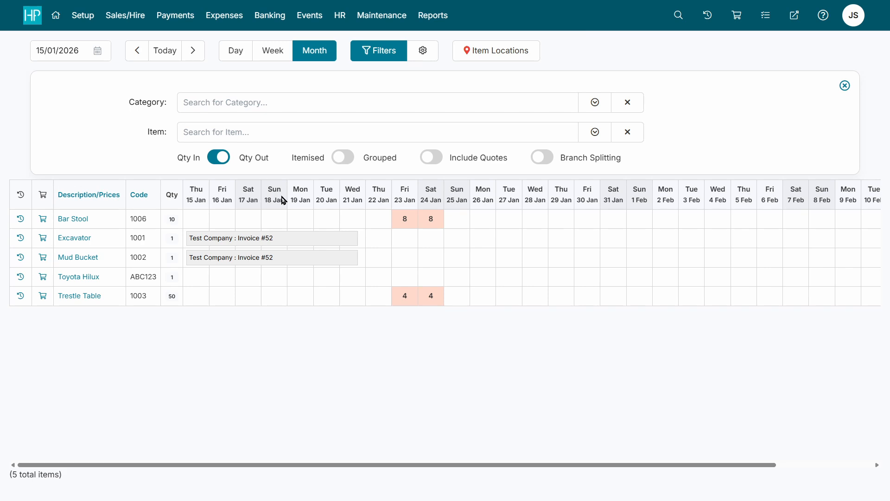
left_click(406, 223)
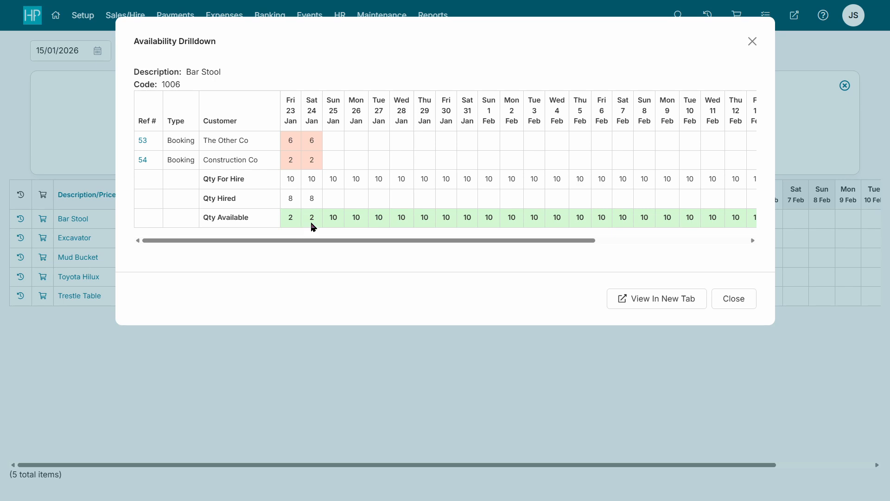
left_click(734, 299)
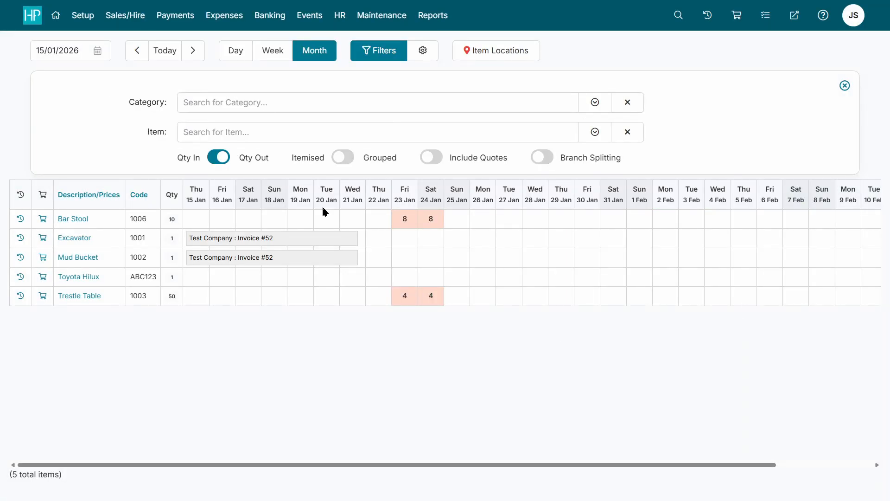
Open the Customer Overview and start a new booking for The Other Co.
left_click(125, 15)
left_click(139, 45)
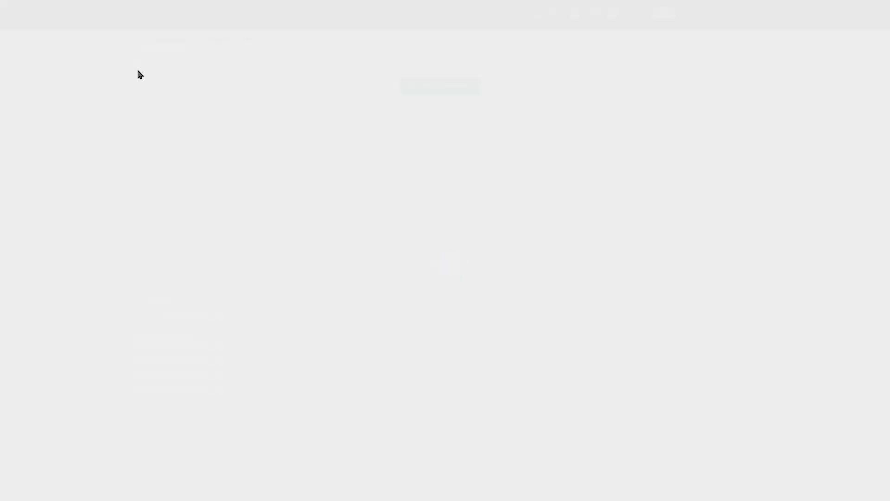
left_click(336, 59)
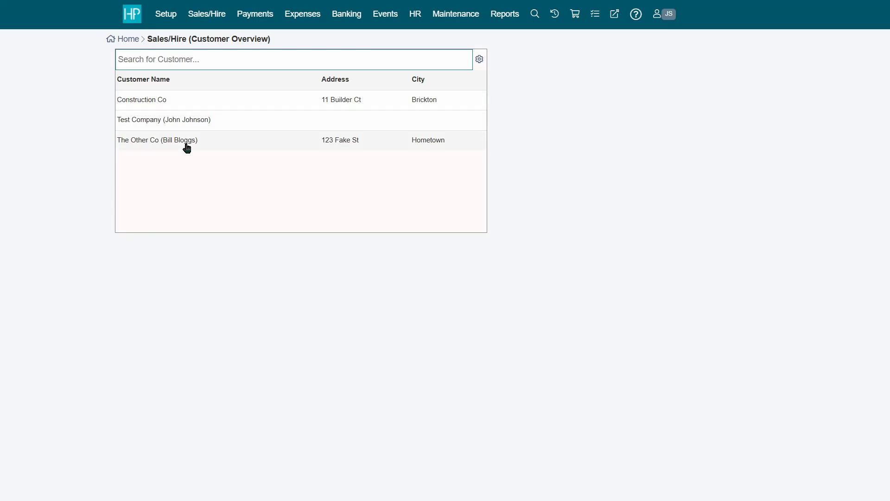
left_click(186, 148)
left_click(248, 259)
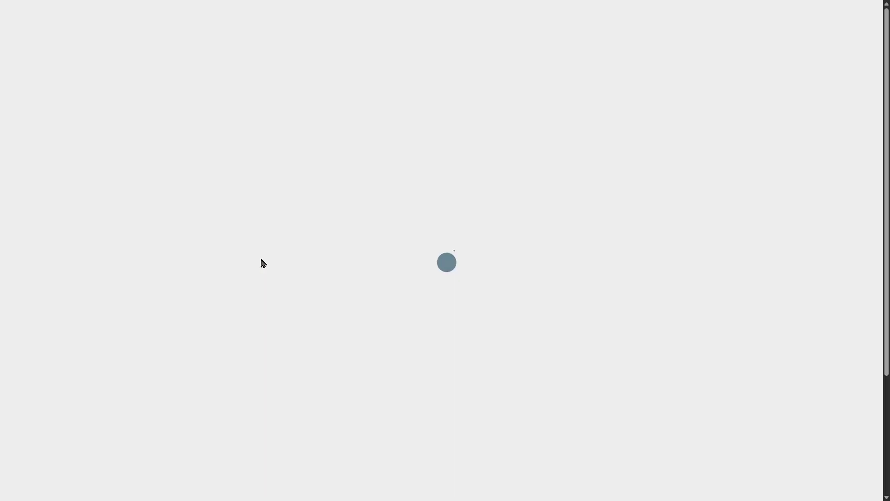
Set the booking period from 16/01/2026 2:40 pm to 17/01/2026 2:40 pm.
left_click(242, 317)
left_click(177, 427)
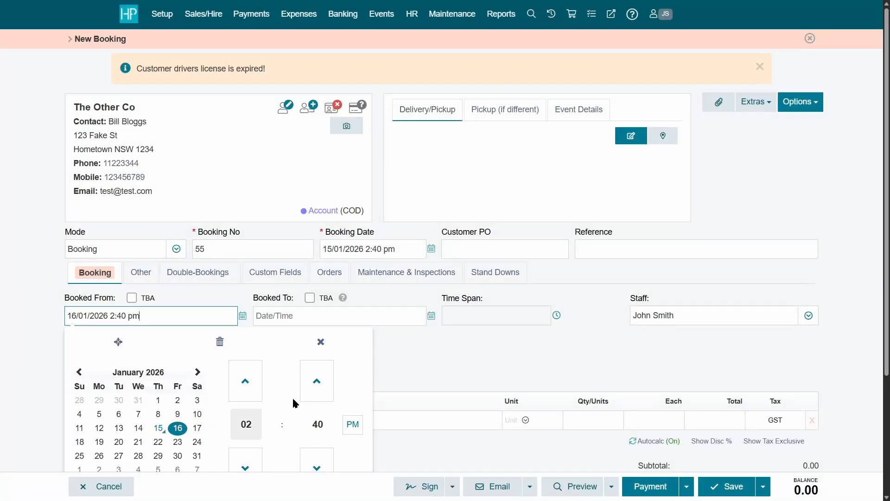
left_click(430, 320)
Add the Excavator to the booking without its Mud Bucket companion.
scroll(297, 376, "down", 2)
left_click(104, 328)
scroll(119, 338, "down", 2)
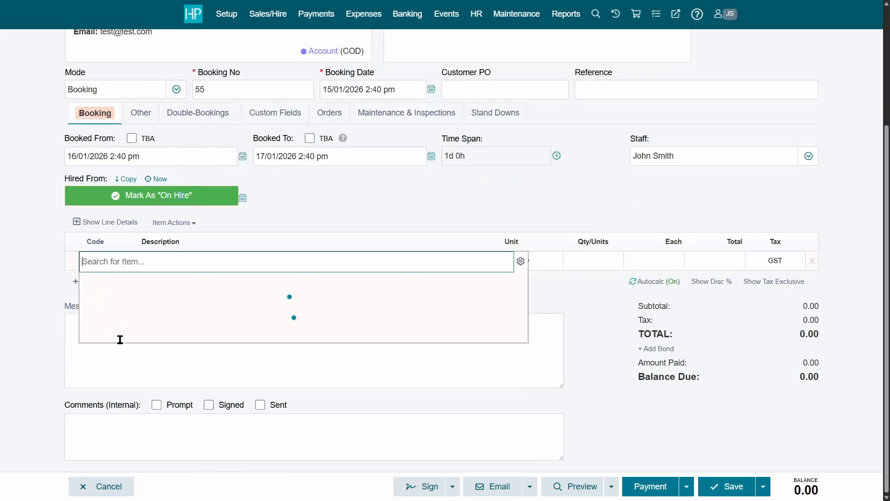
left_click(220, 388)
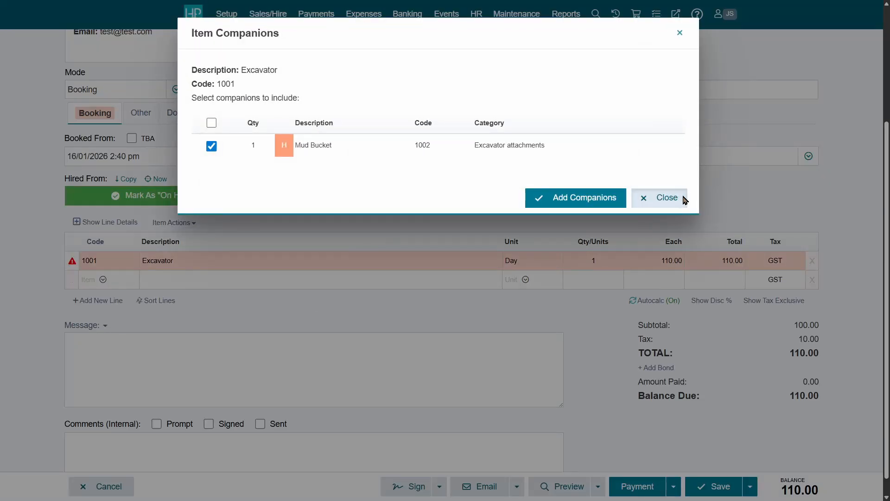
left_click(684, 198)
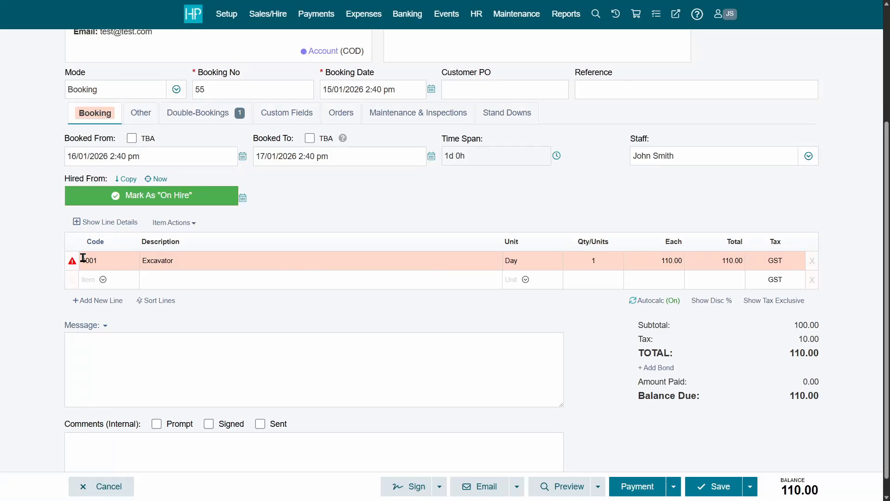
Examine the Excavator's double-booking conflict and availability breakdown, and remove the Excavator line from the booking.
left_click(218, 118)
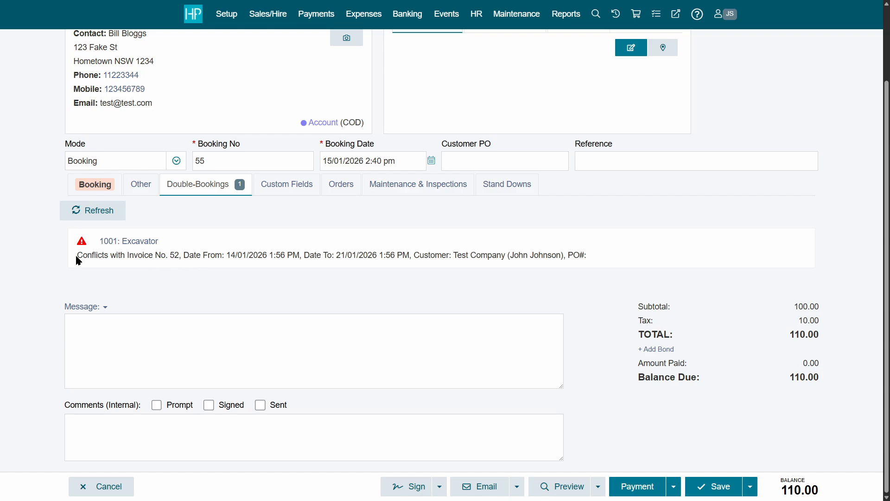
left_click(156, 244)
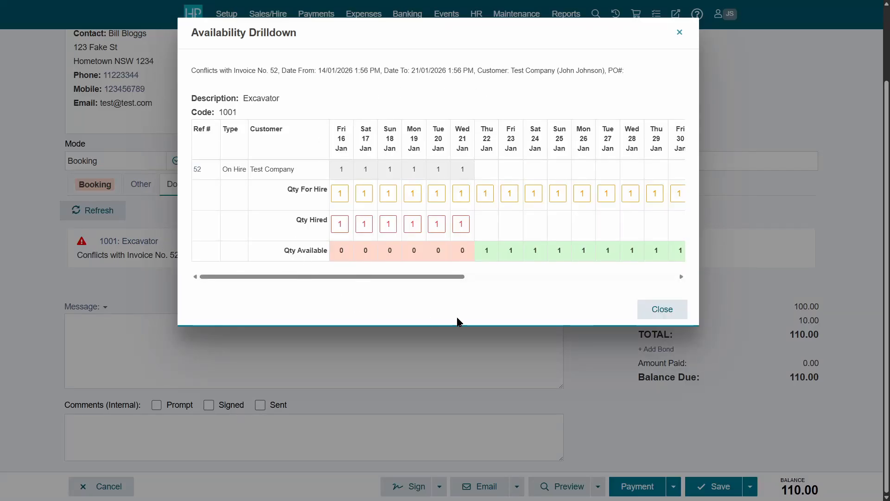
left_click(663, 314)
left_click(103, 189)
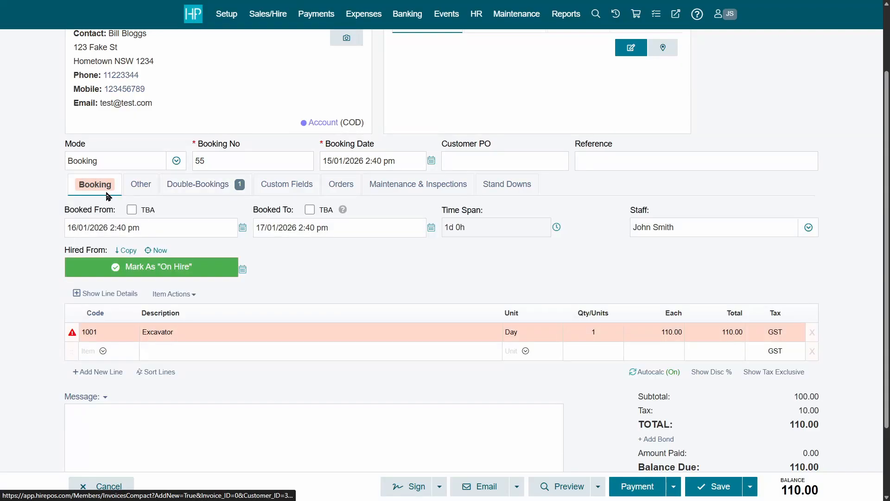
left_click(813, 333)
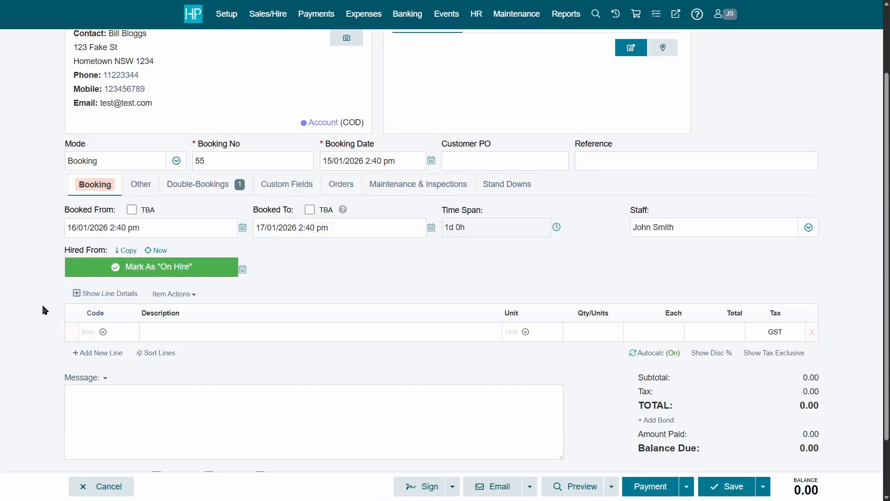
Check item availability for the booking dates in the item list and add the Excavator without any companions.
left_click(109, 331)
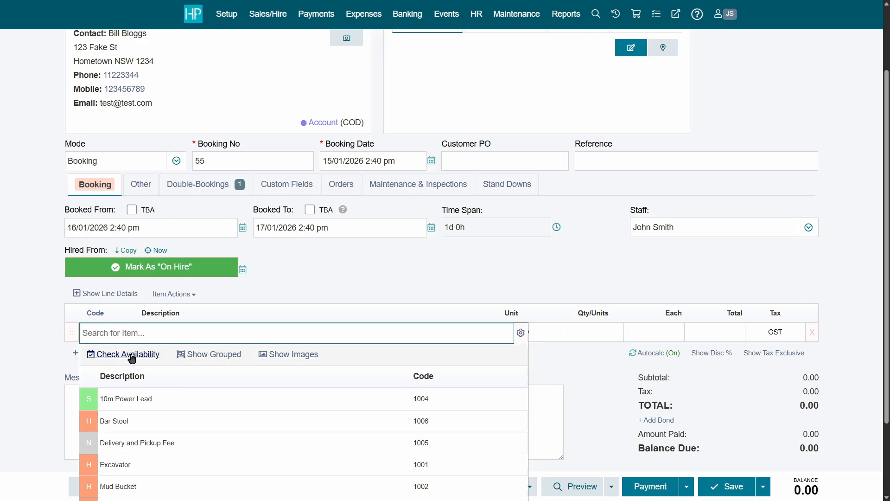
left_click(132, 359)
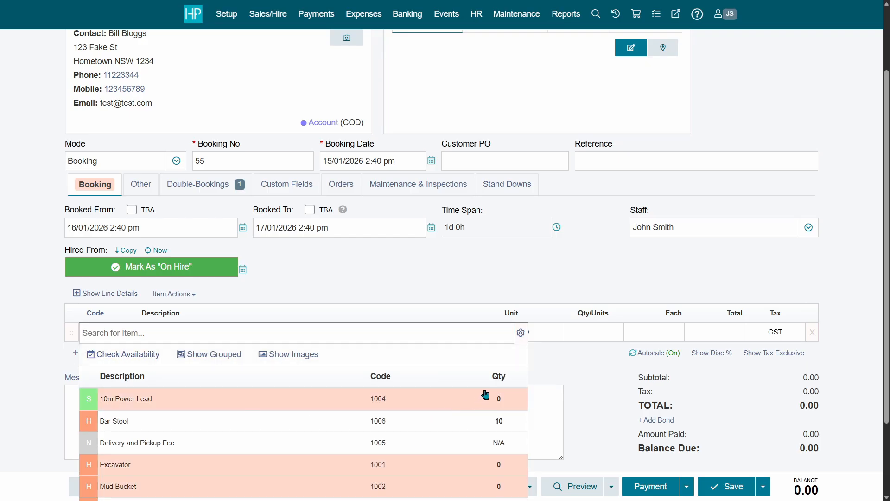
scroll(485, 394, "down", 2)
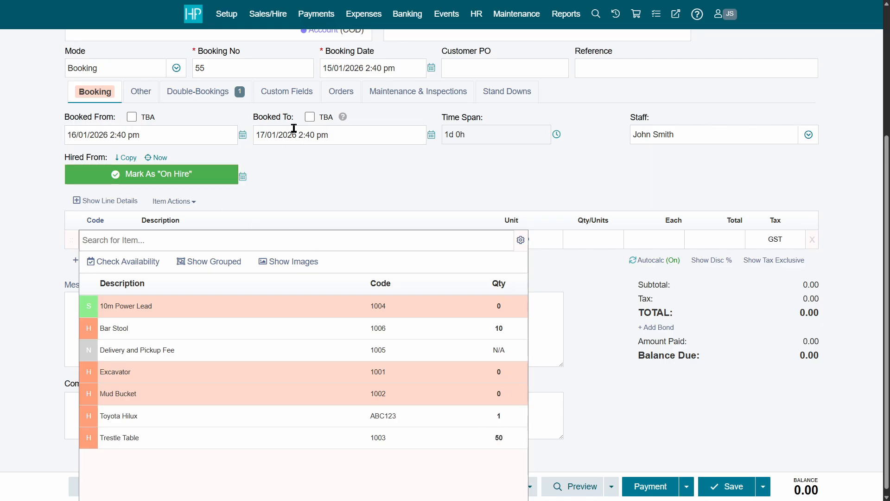
left_click(124, 374)
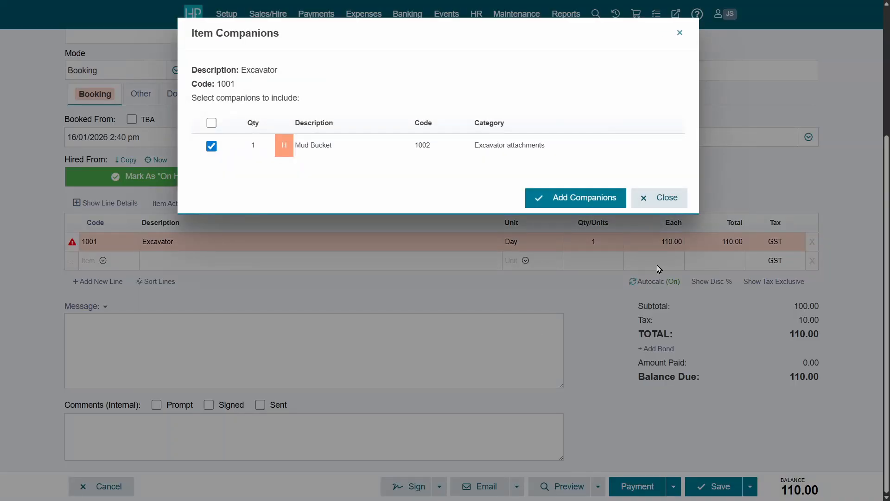
left_click(673, 198)
Add a Bar Stool line with a quantity of 11 items and save the booking.
left_click(103, 260)
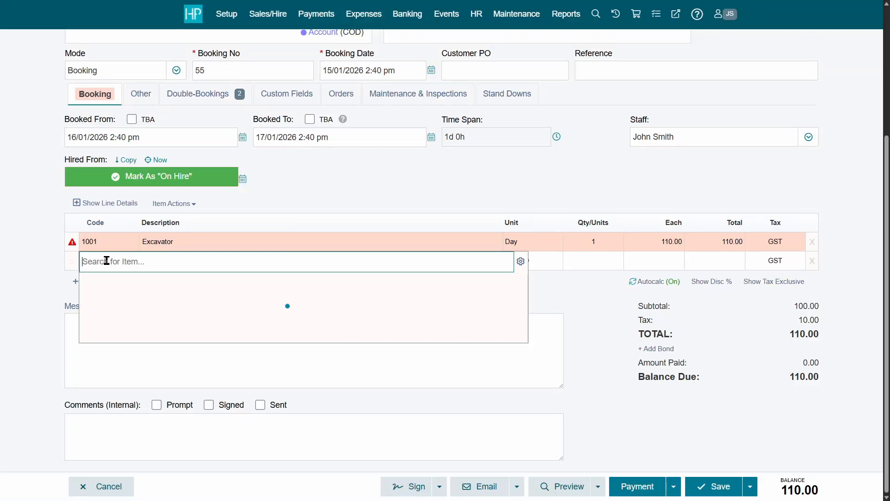
left_click(132, 354)
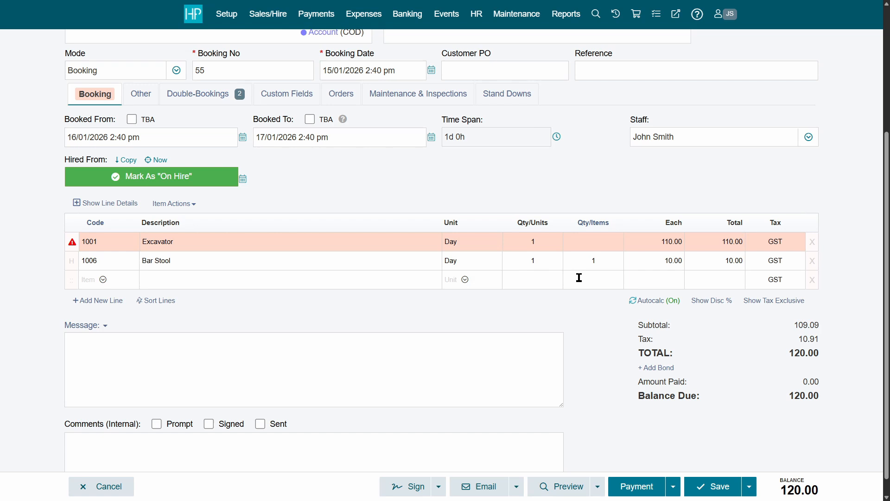
left_click(597, 259)
type("11")
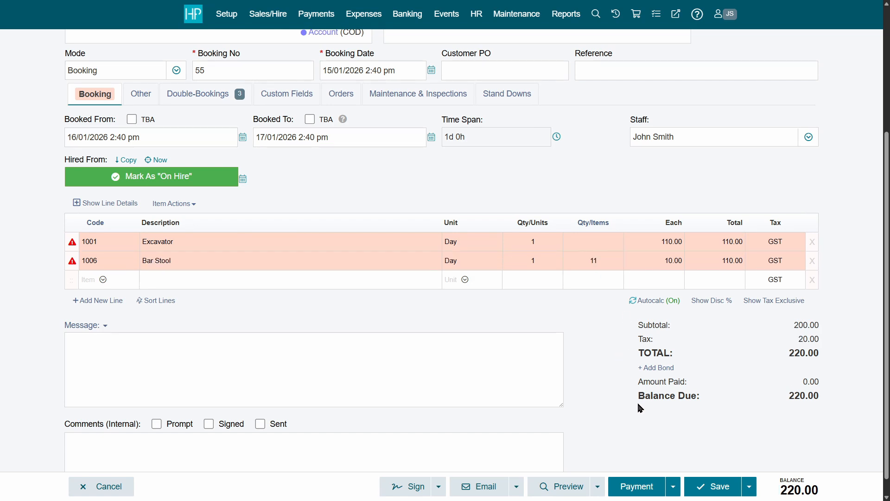
scroll(637, 401, "down", 1)
left_click(718, 495)
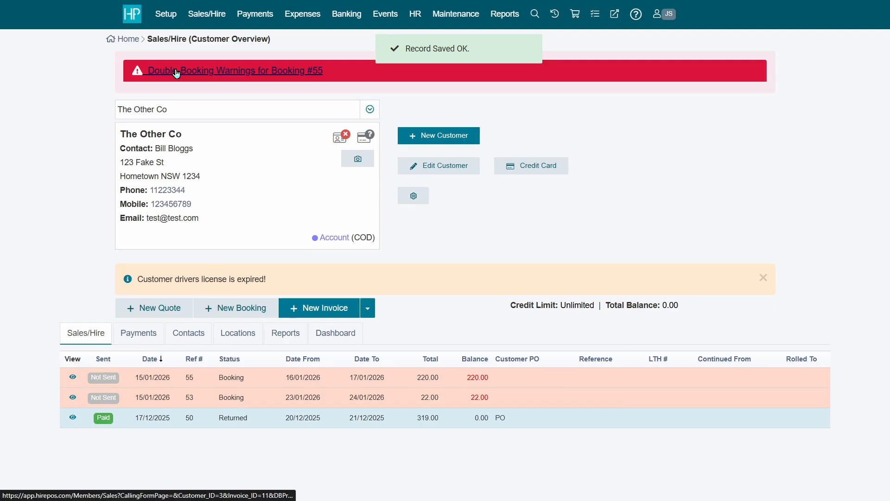
Expand the double-booking warnings for Booking #55 and examine the availability breakdowns of the Excavator and the Bar Stool.
left_click(177, 69)
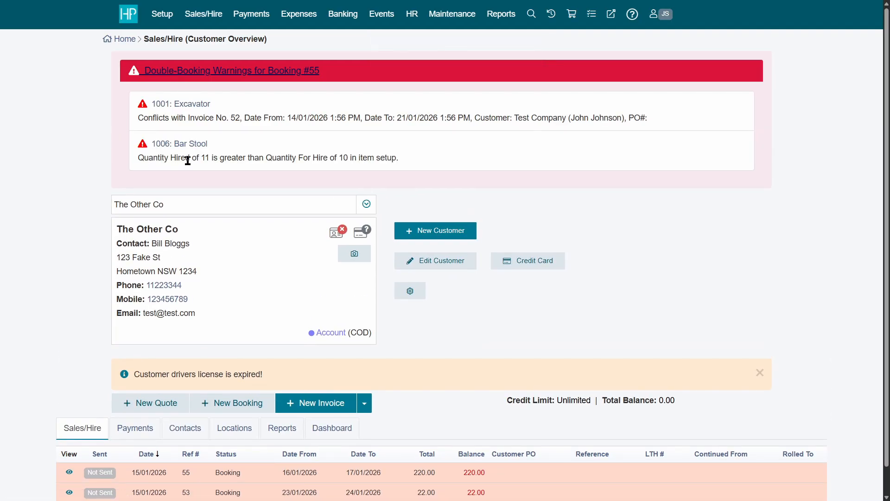
left_click(200, 105)
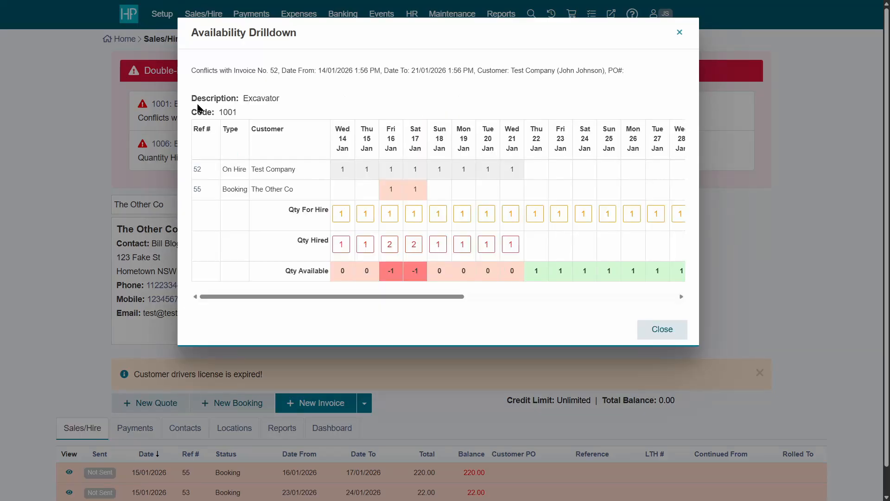
left_click(675, 335)
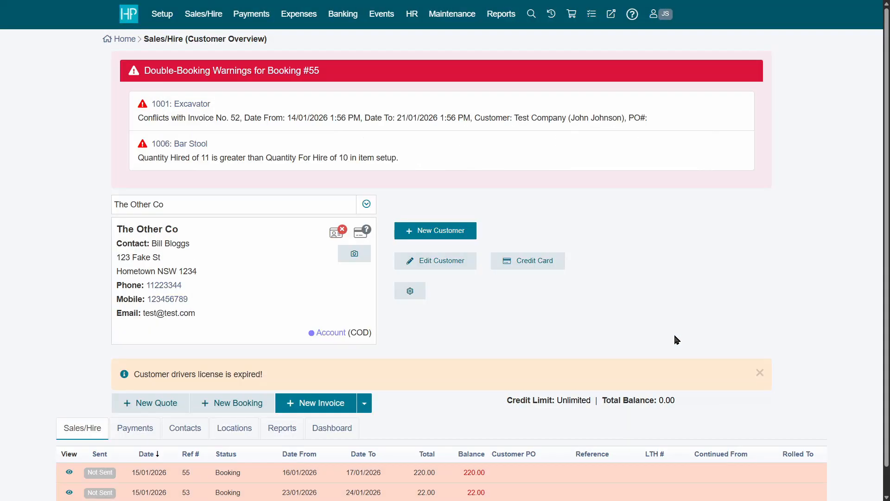
left_click(200, 146)
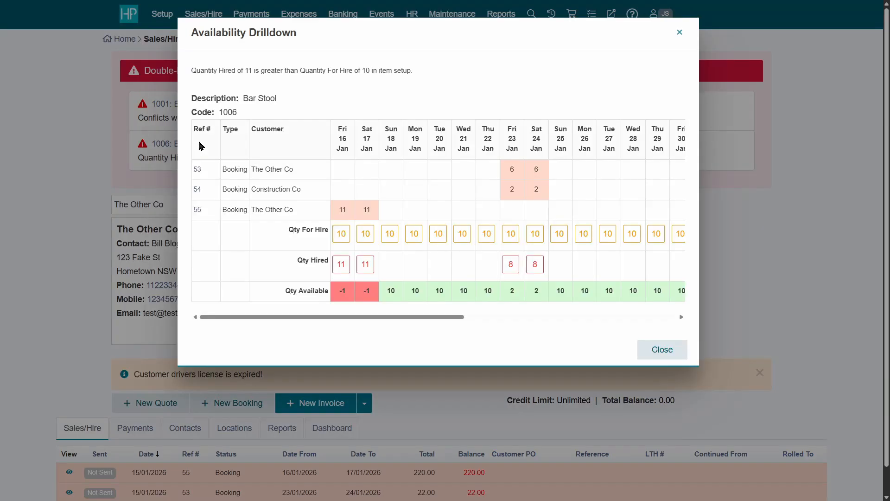
Close the current drilldown and examine the Bar Stool's availability breakdown for the bookings overlapping on 24 January.
left_click(658, 353)
left_click(674, 352)
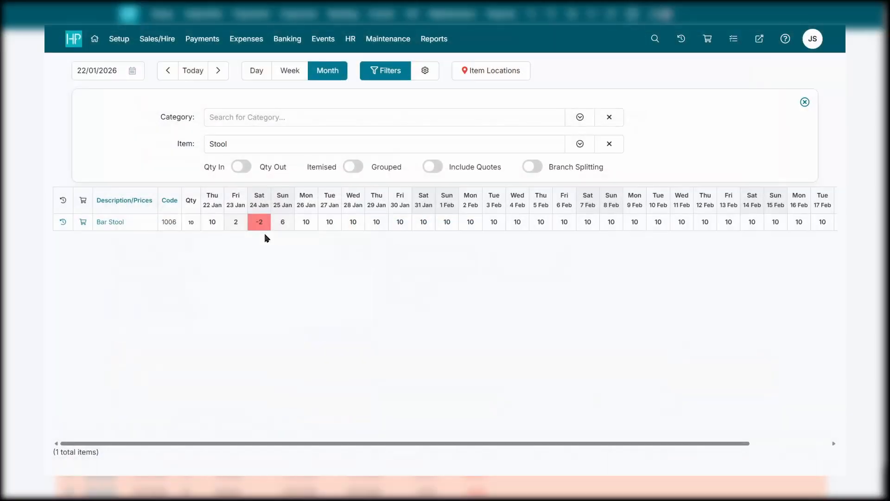
left_click(235, 225)
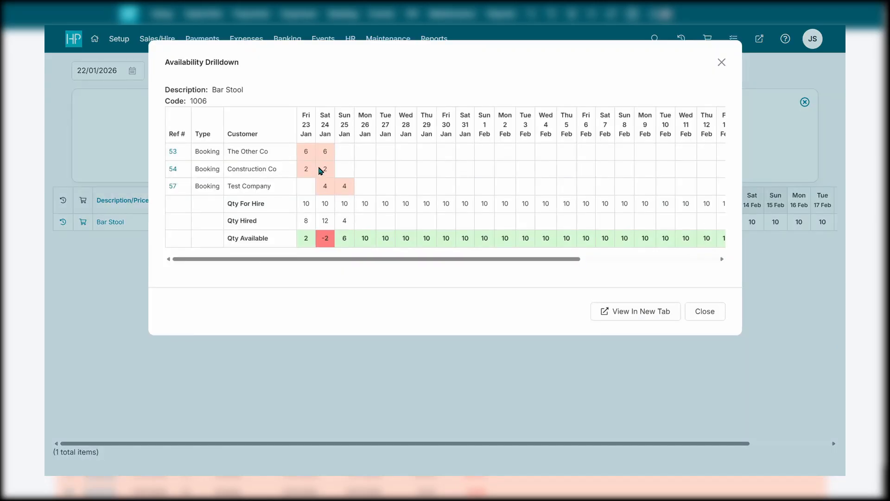
left_click_drag(228, 170, 279, 172)
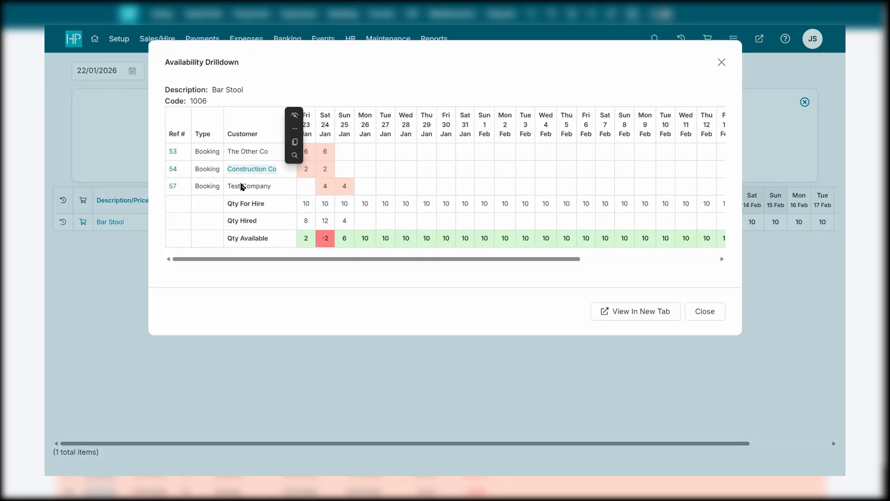
left_click_drag(230, 187, 276, 190)
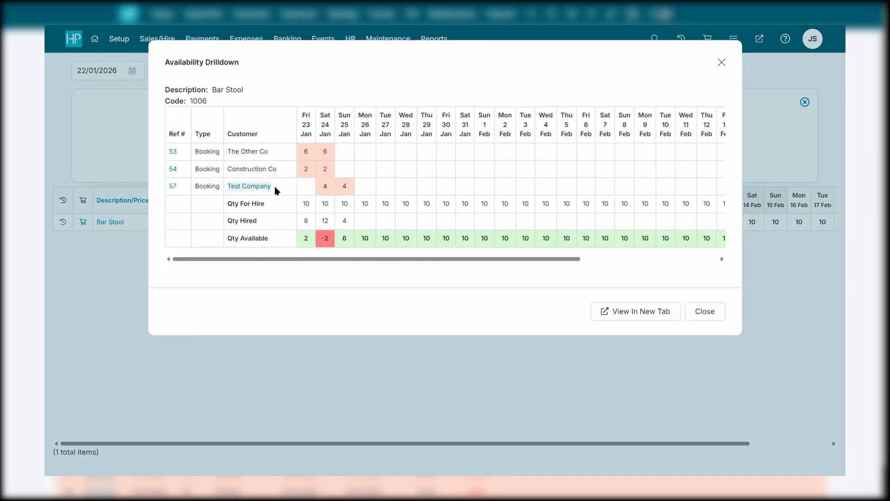
left_click(328, 188)
double_click(325, 187)
left_click(349, 226)
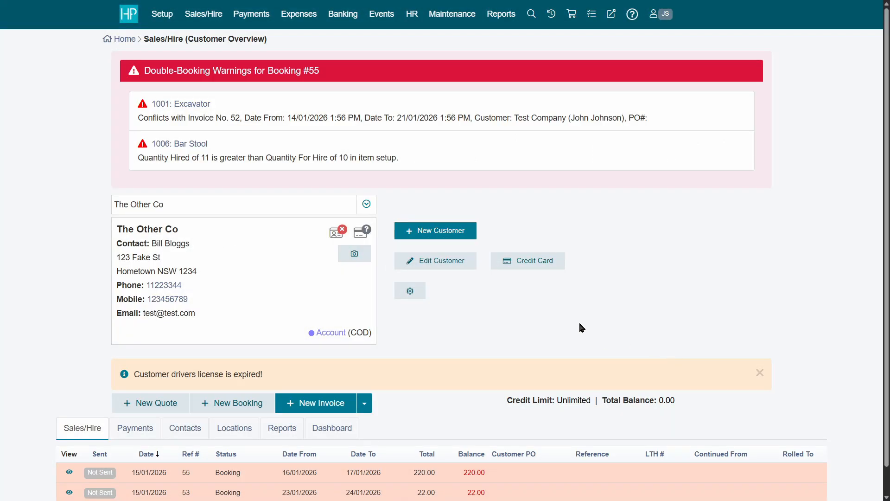
Open the Availability schedule and compare the Qty In view with the Qty Out view.
left_click(199, 19)
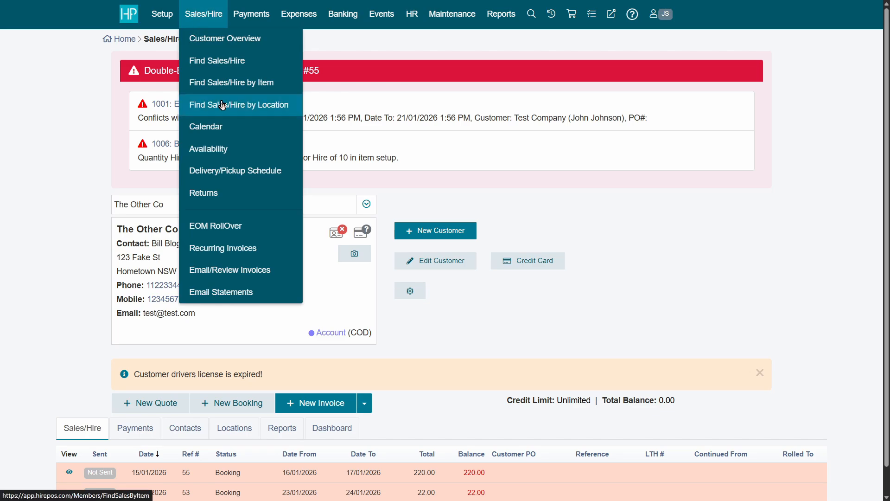
left_click(228, 149)
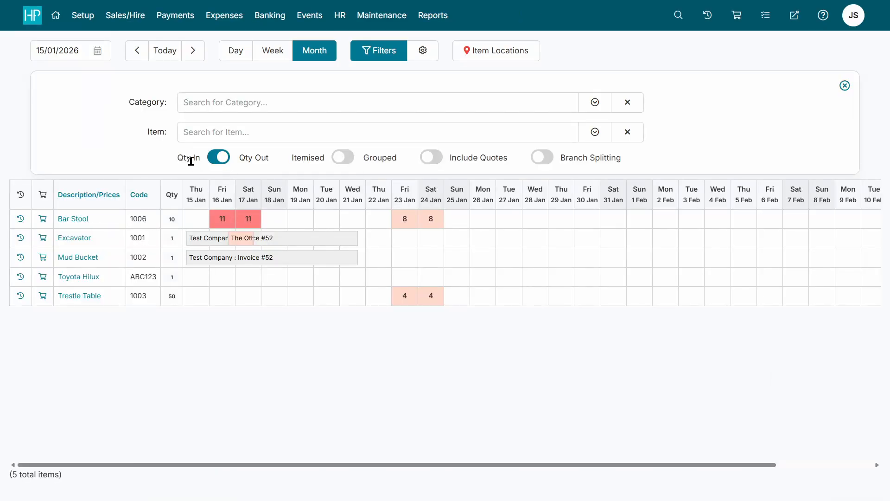
left_click(224, 158)
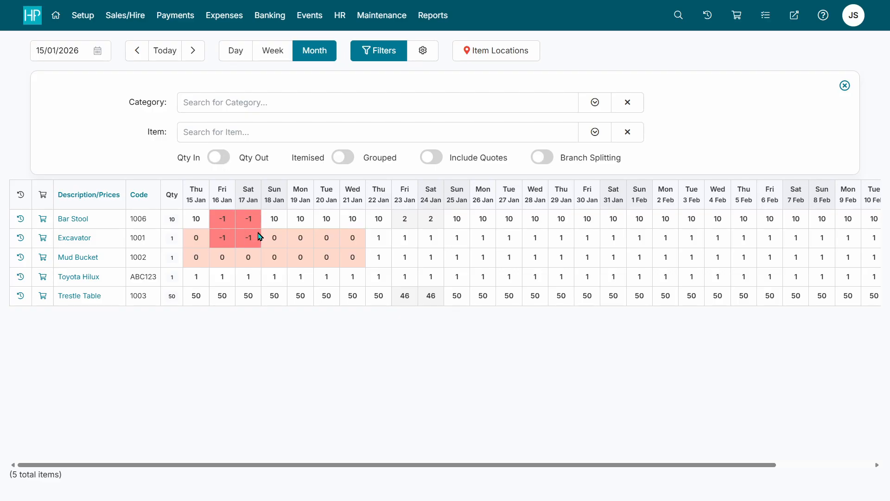
left_click(216, 162)
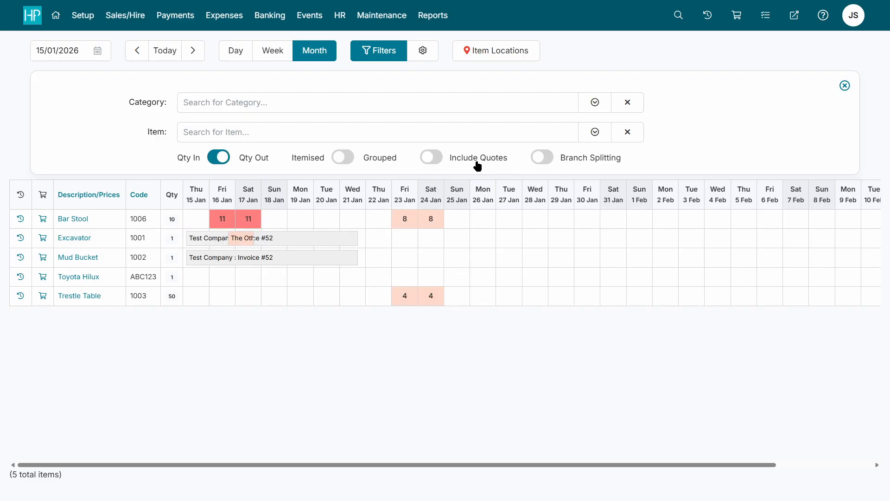
Open Test Company in the customer overview and start a new quote for it.
mouse_move(124, 17)
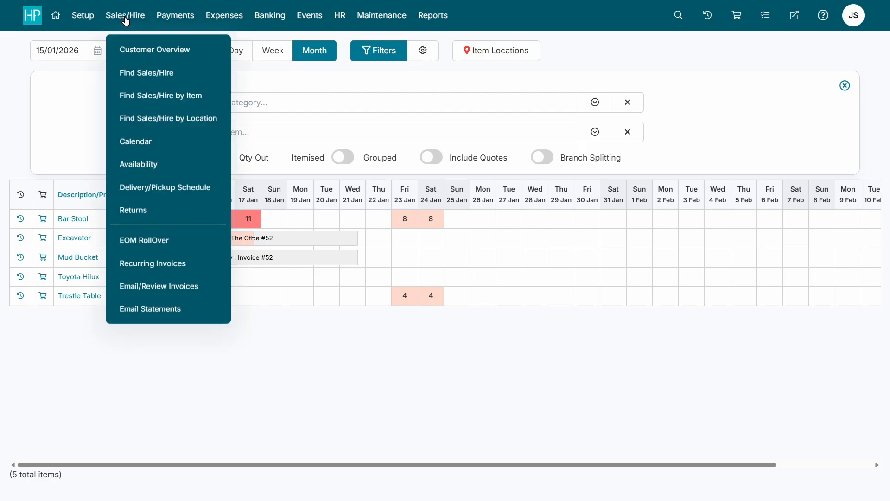
left_click(135, 54)
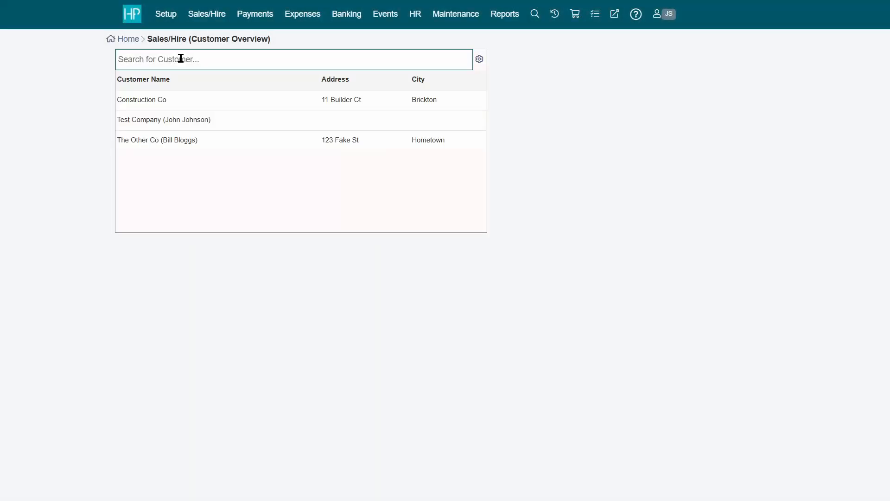
left_click(143, 120)
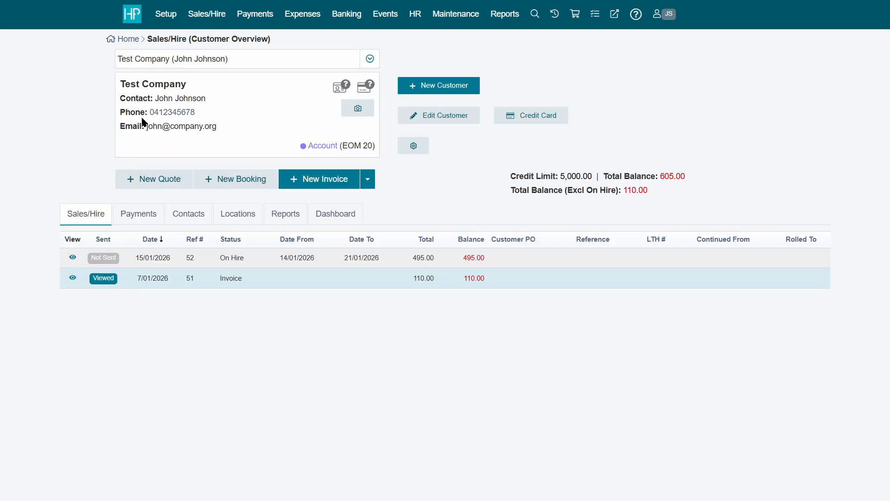
left_click(183, 184)
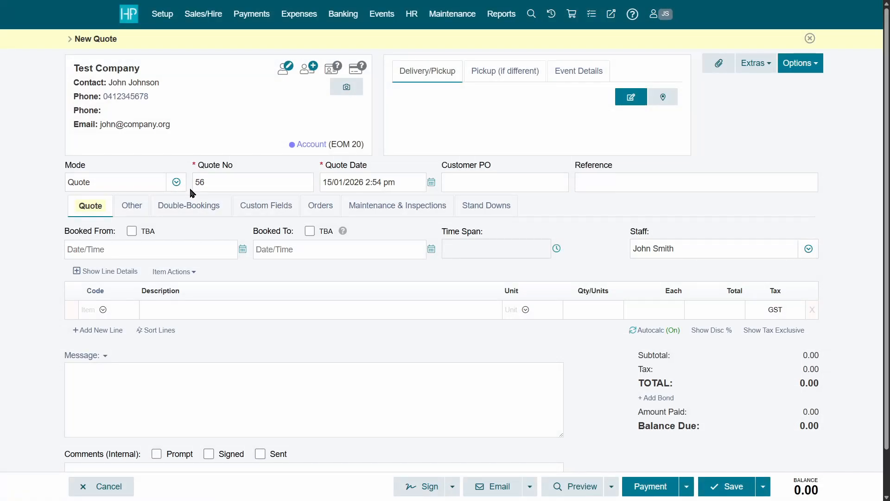
Set the quote's booking period from 19/01/2026 to 21/01/2026.
left_click(99, 310)
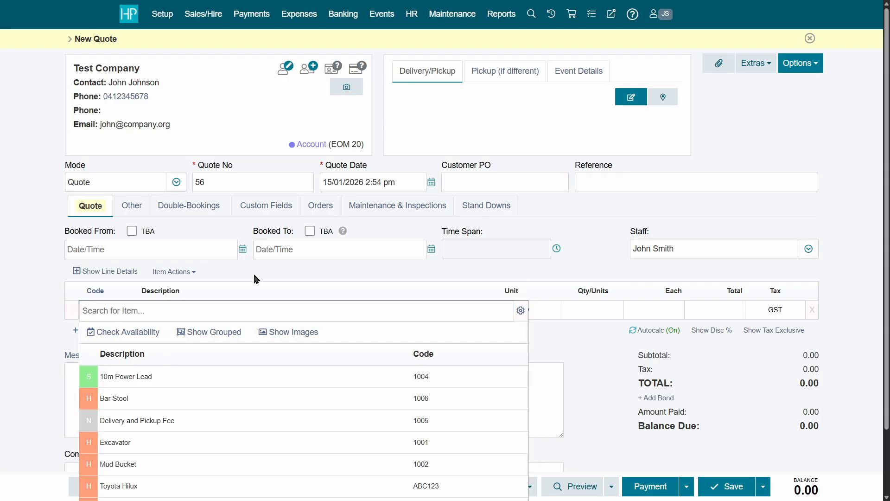
left_click(243, 249)
left_click(98, 375)
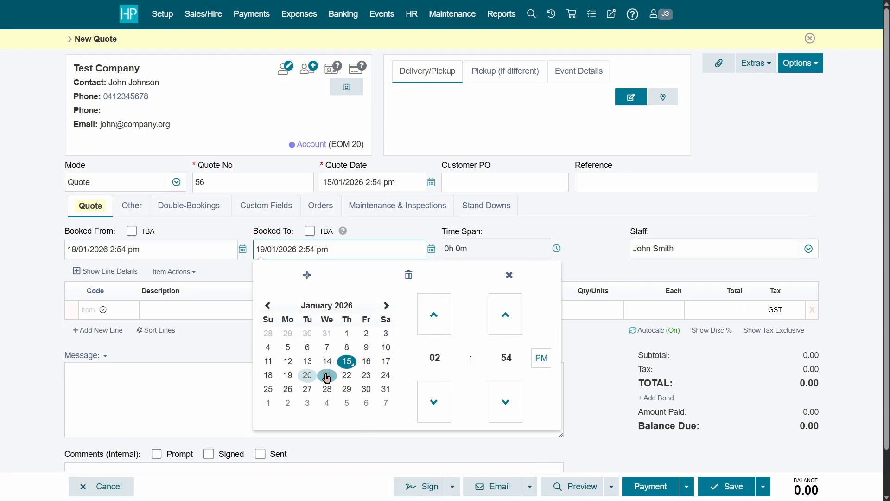
left_click(327, 374)
Add the Toyota Hilux and a Trestle Table line with a quantity of 3 to the quote, and save it.
scroll(110, 405, "down", 2)
left_click(146, 441)
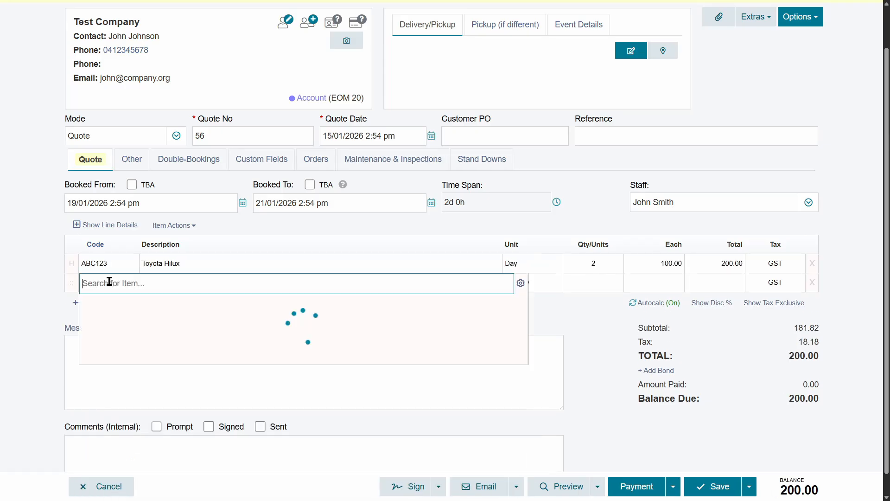
scroll(146, 459, "down", 1)
left_click(145, 459)
left_click(597, 240)
type("3")
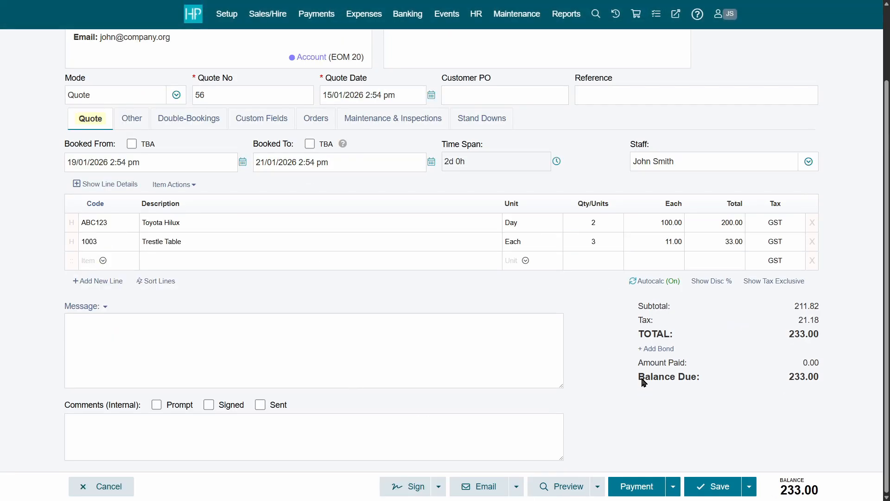
left_click(720, 485)
Open the Availability schedule and compare it with quotes included and excluded, leaving quotes excluded.
left_click(207, 14)
left_click(233, 149)
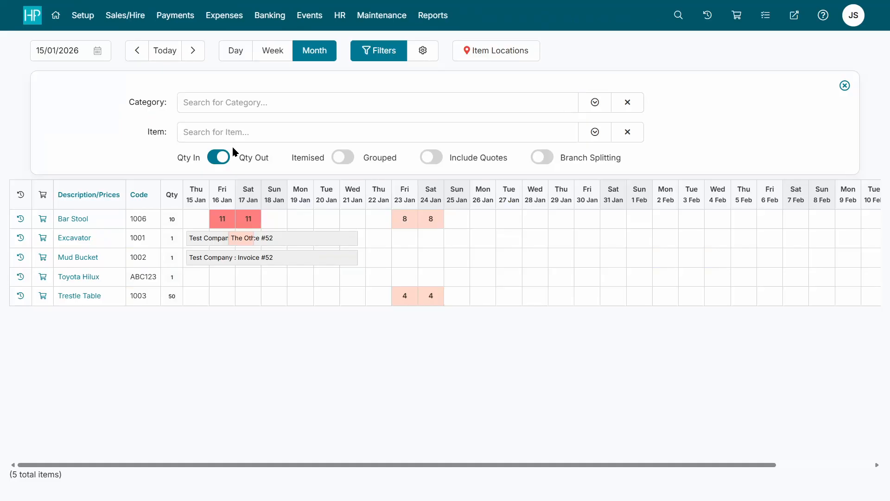
left_click(432, 158)
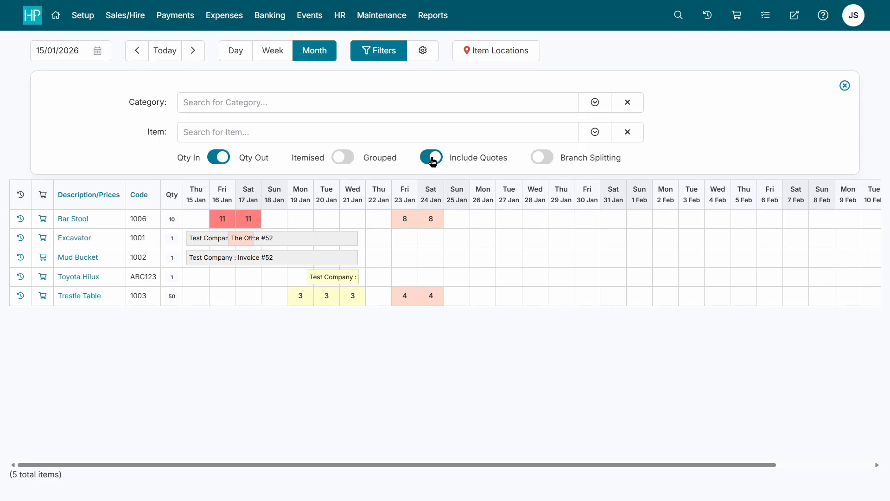
left_click(432, 157)
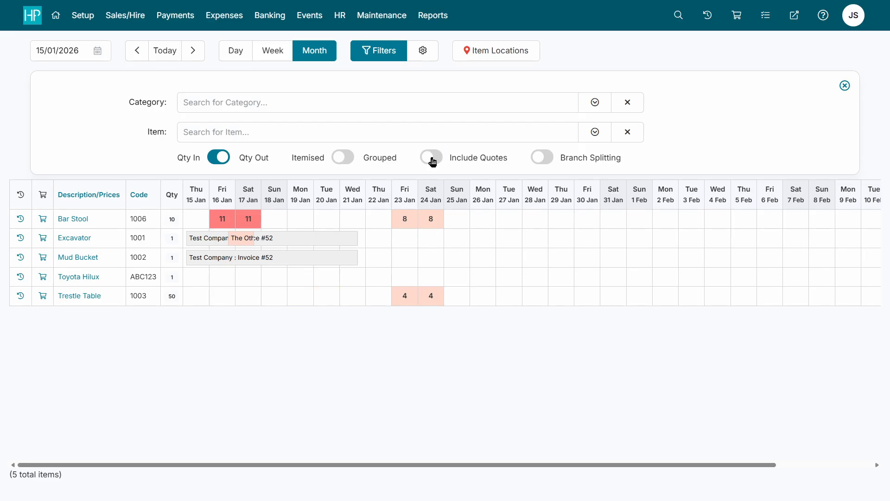
left_click(432, 158)
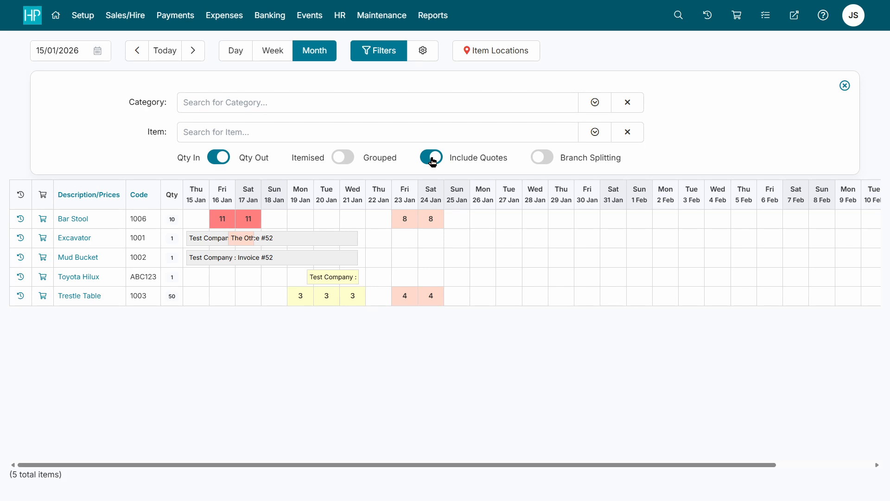
left_click(432, 159)
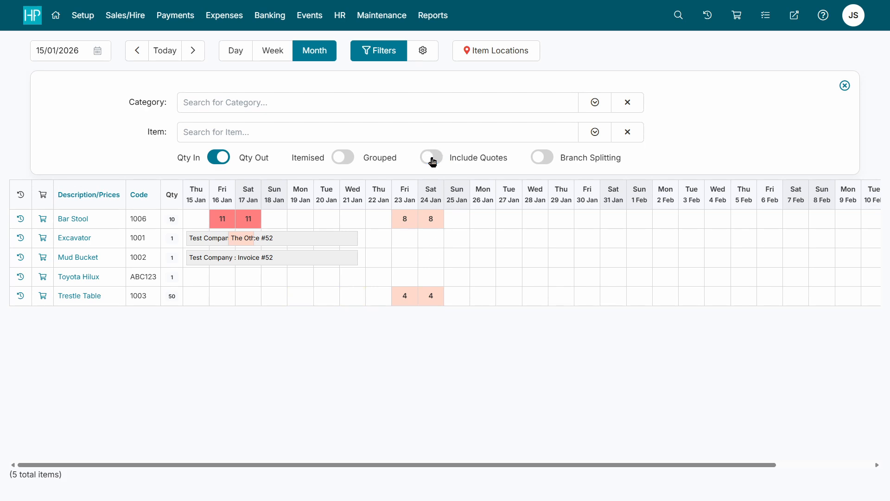